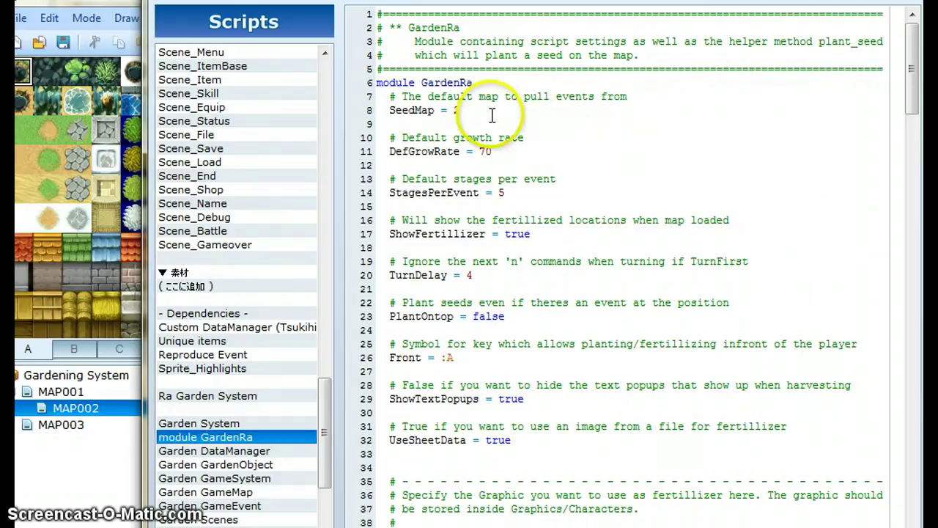
- Review the SeedMap setting in the GardenRa module and close the script editor
{"action": "left_click", "coordinate": [474, 121]}
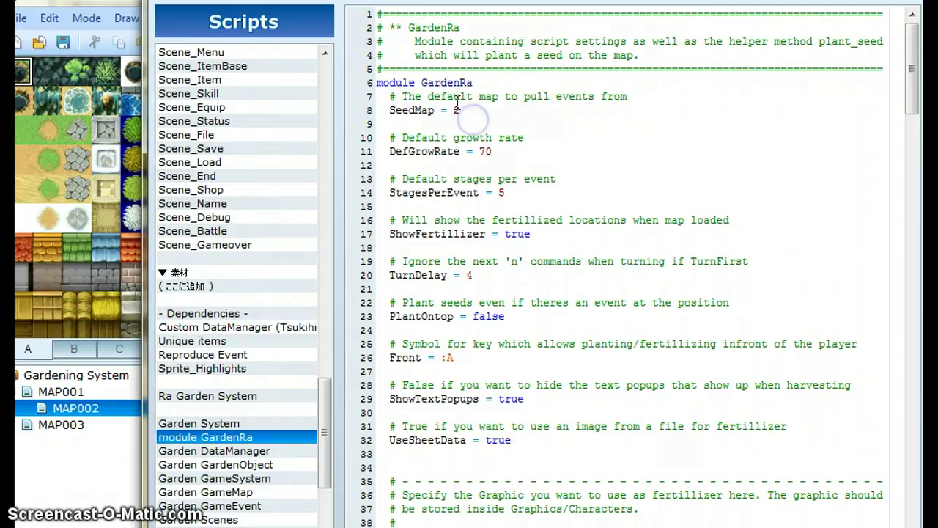
{"action": "left_click", "coordinate": [709, 184]}
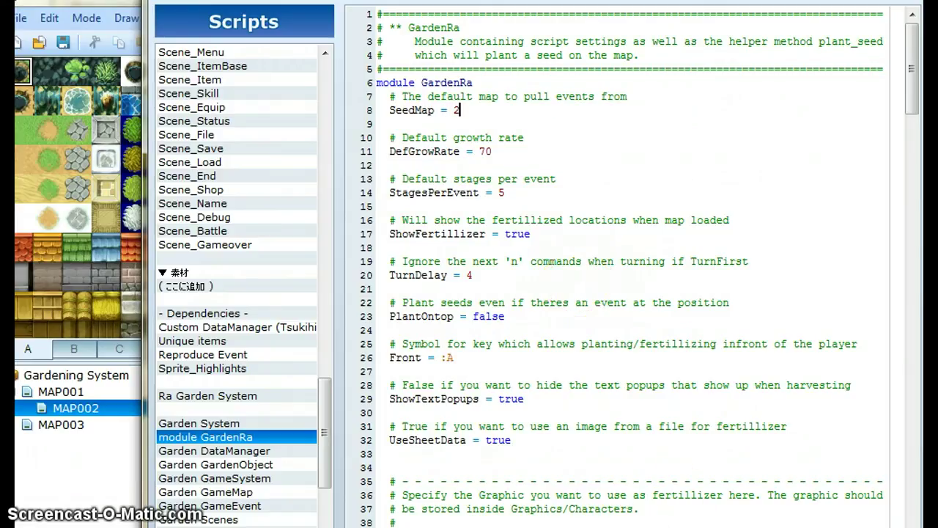
{"action": "key", "text": "Escape"}
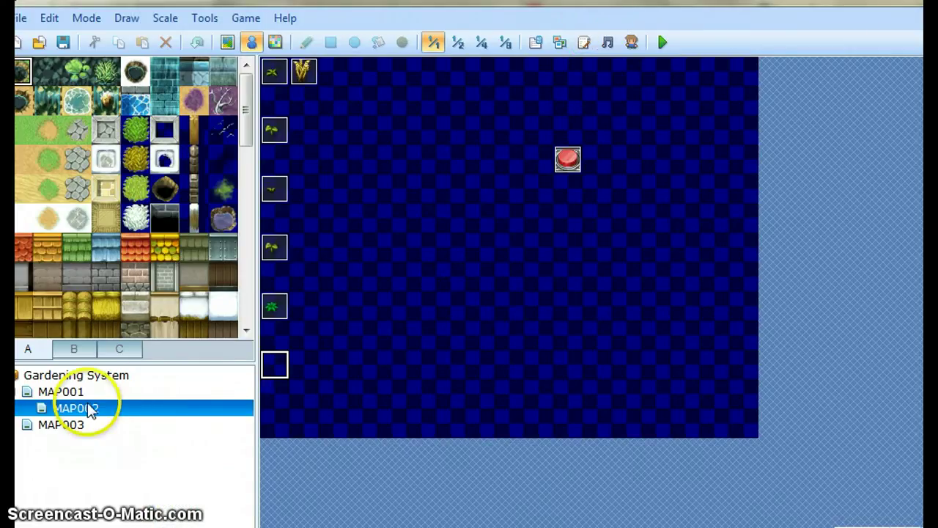
- Open the database at the Tomato Seed item and review its notes, name and icon
{"action": "left_click", "coordinate": [536, 42]}
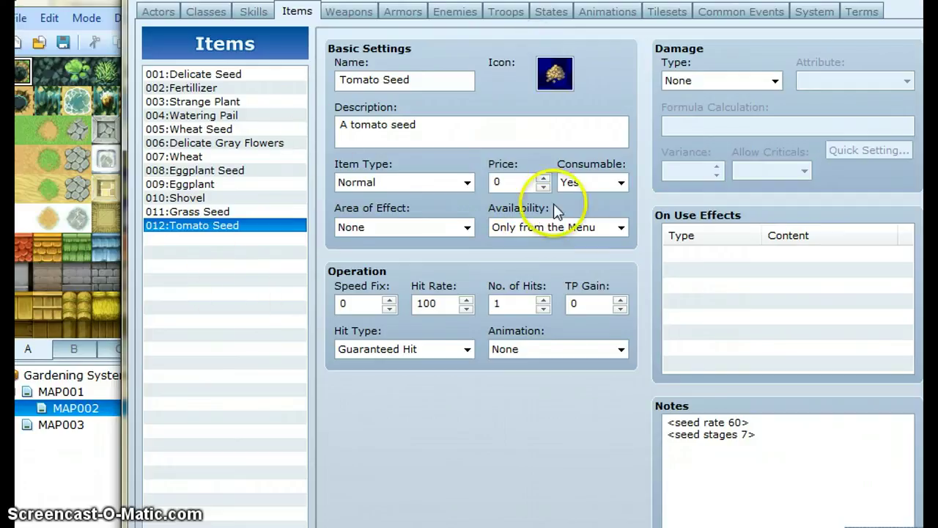
{"action": "left_click_drag", "start_coordinate": [779, 430], "coordinate": [554, 371]}
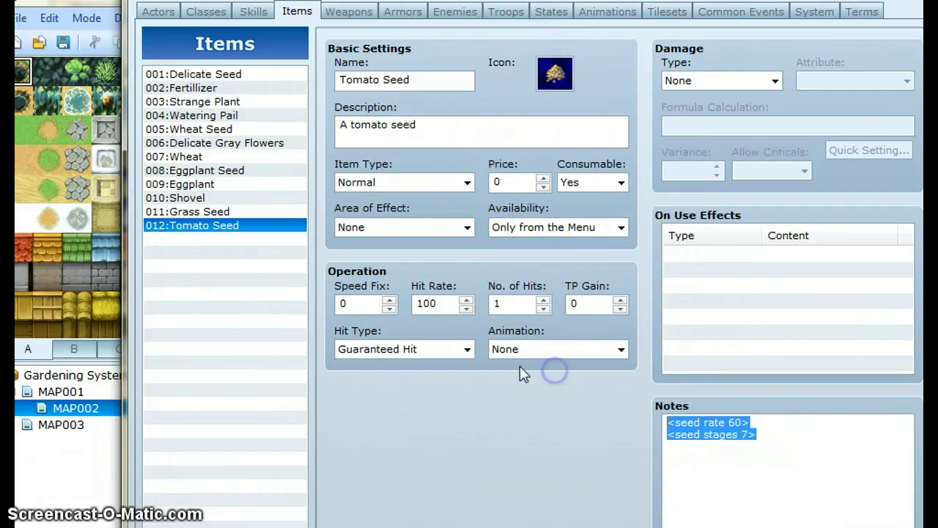
{"action": "left_click", "coordinate": [438, 81]}
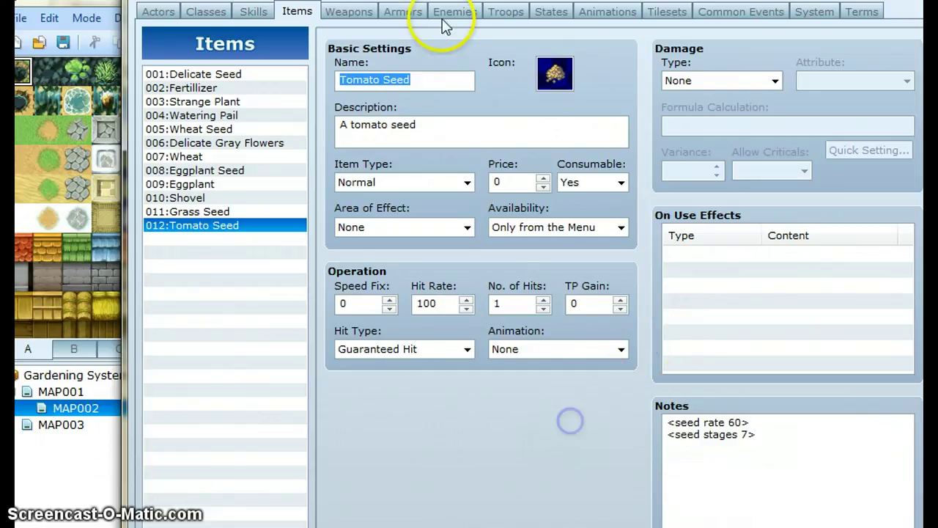
{"action": "left_click", "coordinate": [454, 76]}
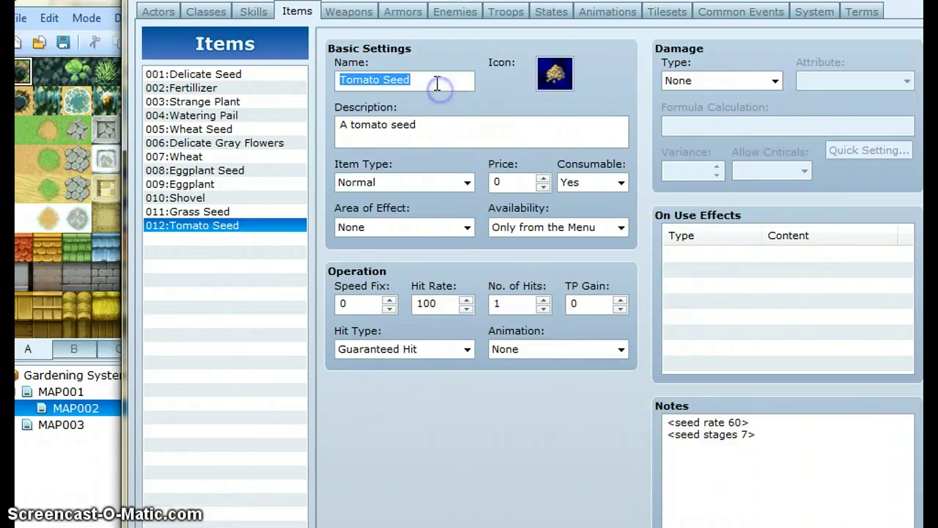
{"action": "left_click", "coordinate": [436, 82]}
{"action": "left_click_drag", "start_coordinate": [427, 82], "coordinate": [325, 84]}
{"action": "left_click", "coordinate": [544, 74]}
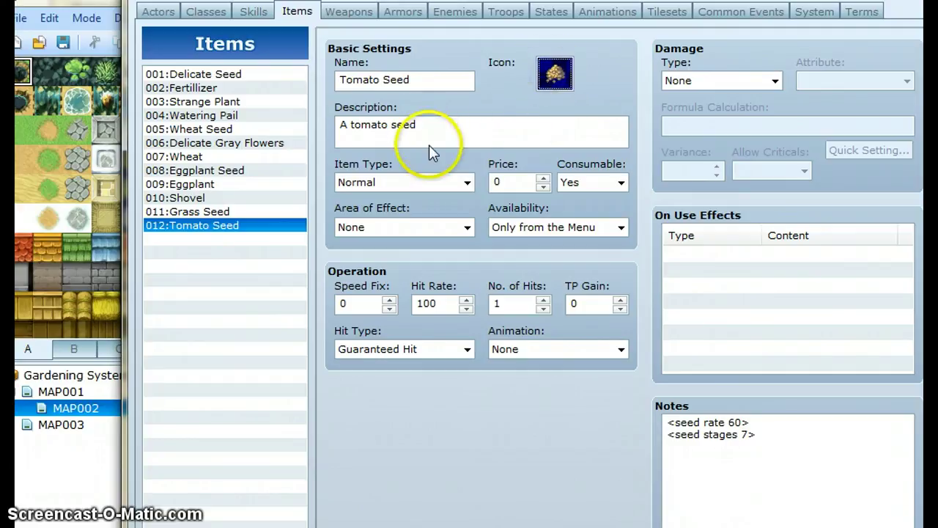
- Set the Tomato Seed item's type to Normal, availability to Only from the Menu and area of effect to None
{"action": "left_click", "coordinate": [409, 174]}
{"action": "left_click", "coordinate": [410, 182]}
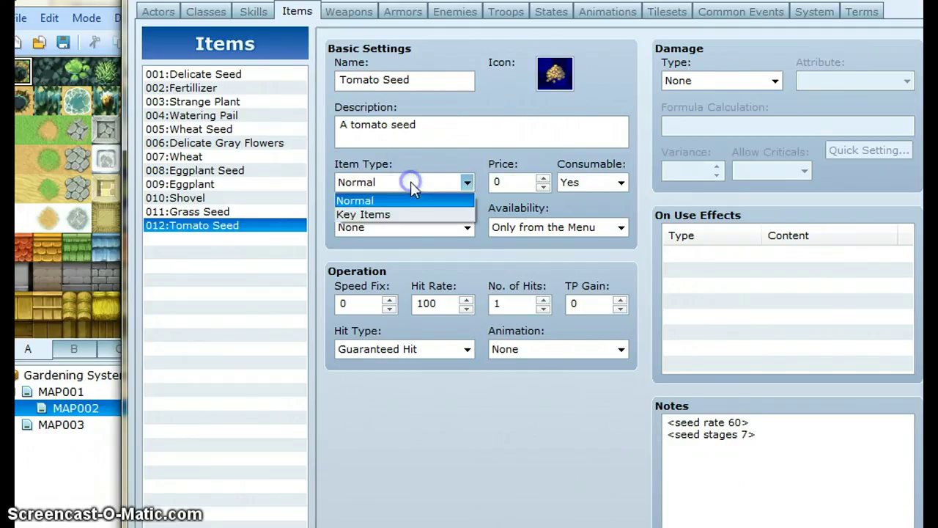
{"action": "left_click", "coordinate": [404, 198]}
{"action": "left_click", "coordinate": [530, 228]}
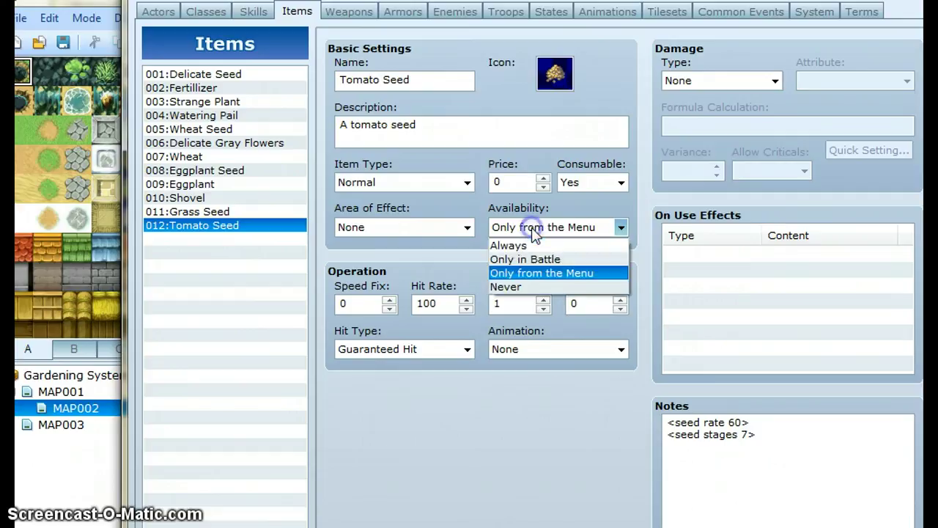
{"action": "left_click", "coordinate": [526, 271]}
{"action": "left_click", "coordinate": [443, 231]}
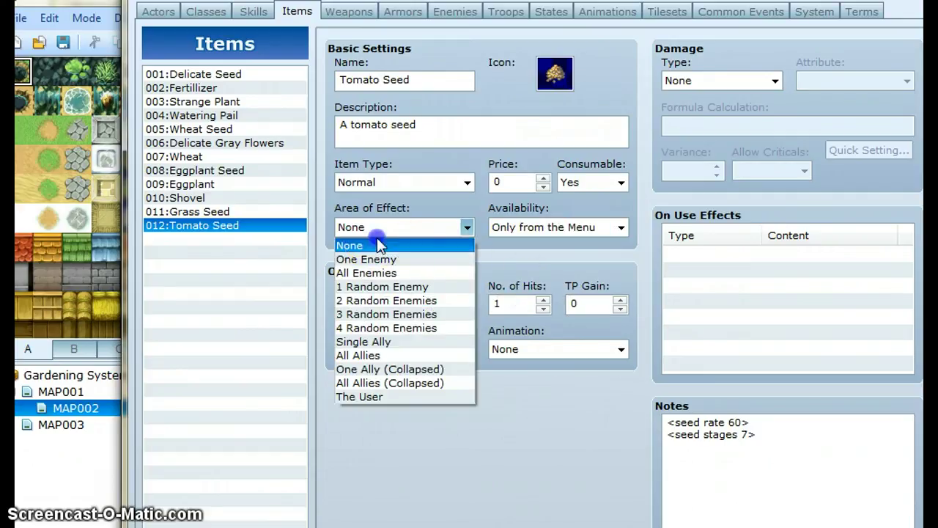
{"action": "left_click", "coordinate": [381, 245]}
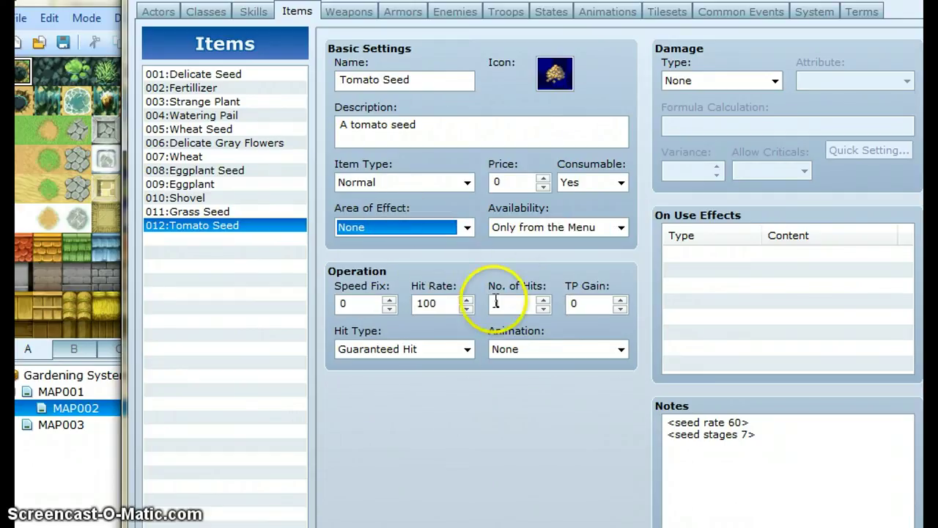
- Examine the seed rate and seed stages tags in the Tomato Seed item's notes
{"action": "left_click", "coordinate": [769, 431]}
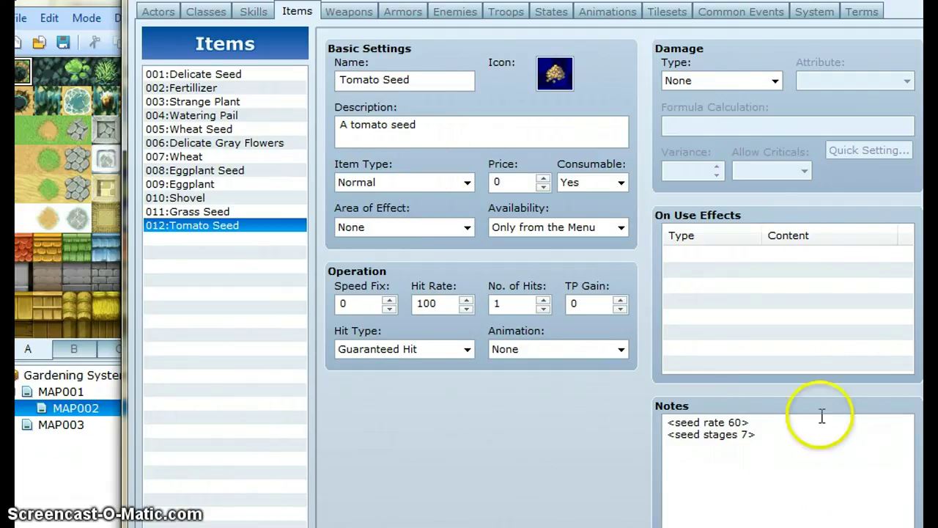
{"action": "left_click_drag", "start_coordinate": [751, 424], "coordinate": [597, 428]}
{"action": "key", "text": "End"}
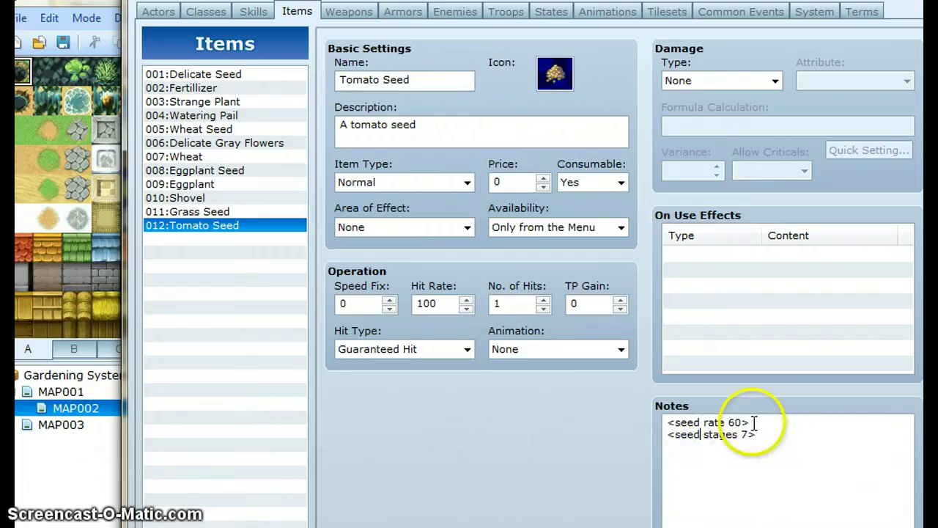
{"action": "left_click_drag", "start_coordinate": [716, 422], "coordinate": [635, 427], "text": "shift"}
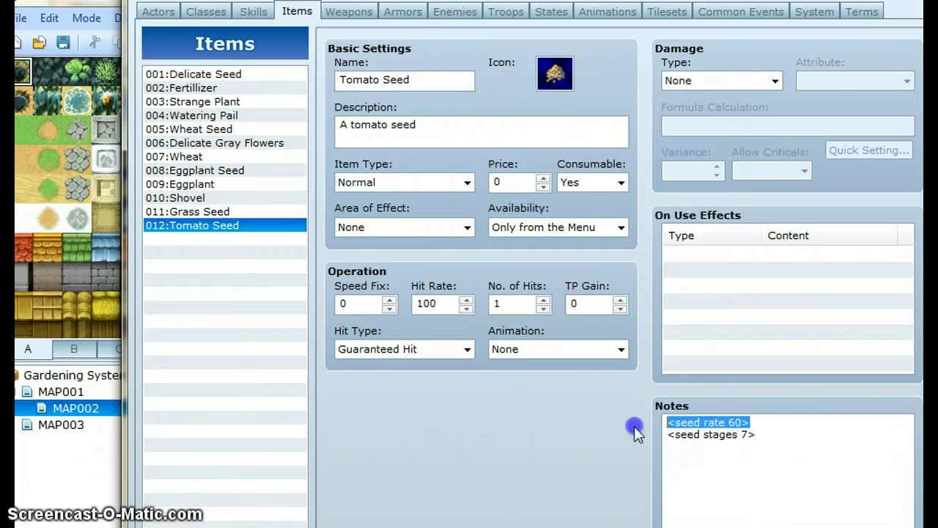
{"action": "left_click", "coordinate": [761, 424]}
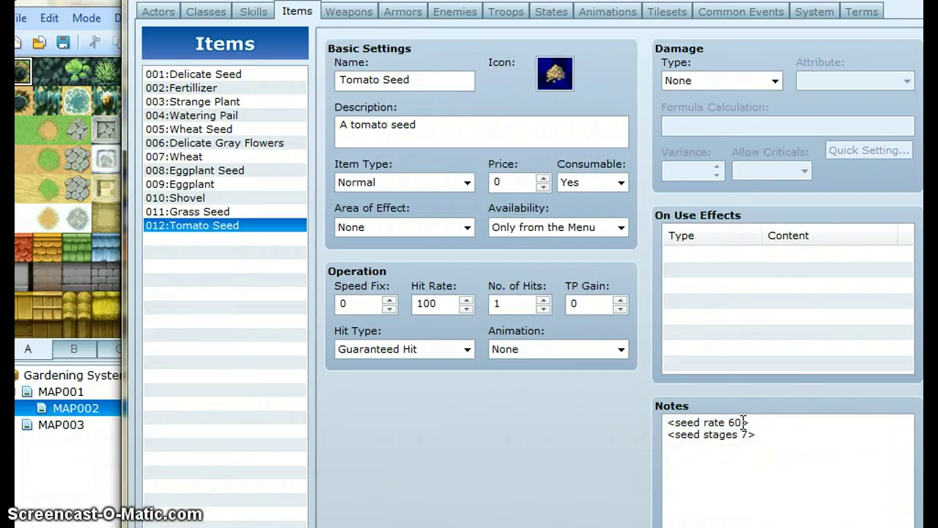
{"action": "left_click_drag", "start_coordinate": [755, 425], "coordinate": [627, 404]}
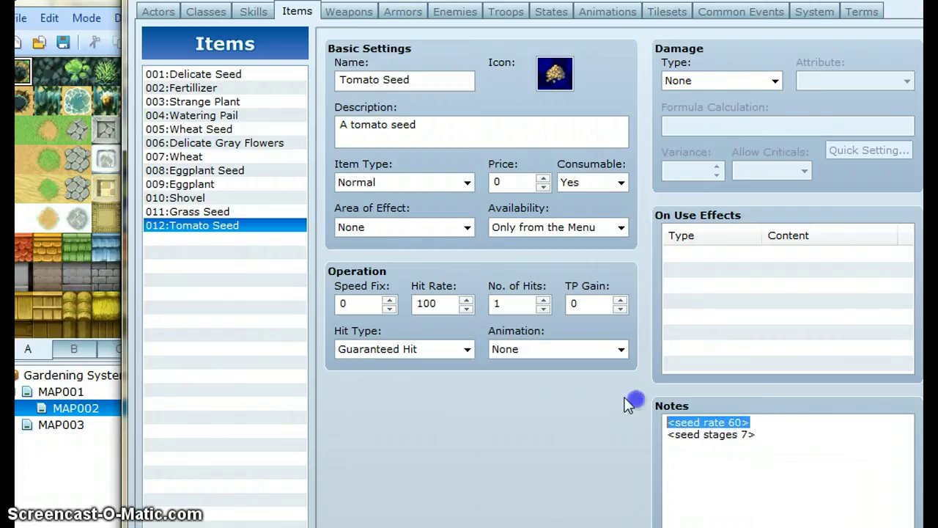
{"action": "left_click", "coordinate": [719, 440]}
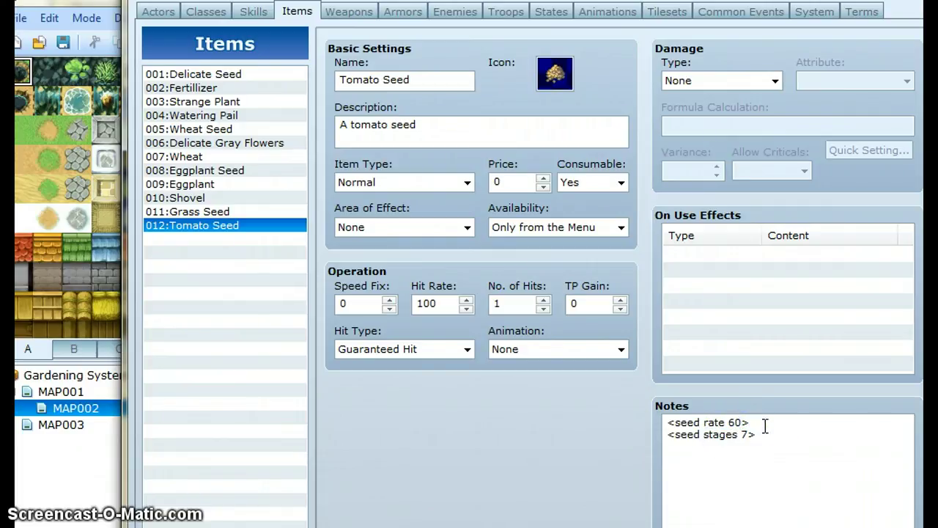
{"action": "left_click", "coordinate": [787, 444]}
{"action": "left_click_drag", "start_coordinate": [765, 438], "coordinate": [605, 434]}
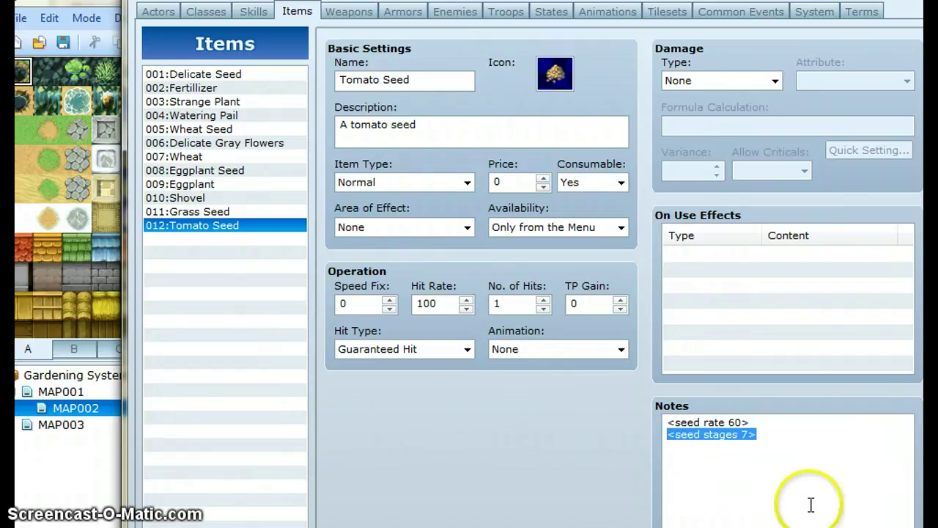
{"action": "left_click", "coordinate": [812, 467]}
{"action": "left_click", "coordinate": [800, 446]}
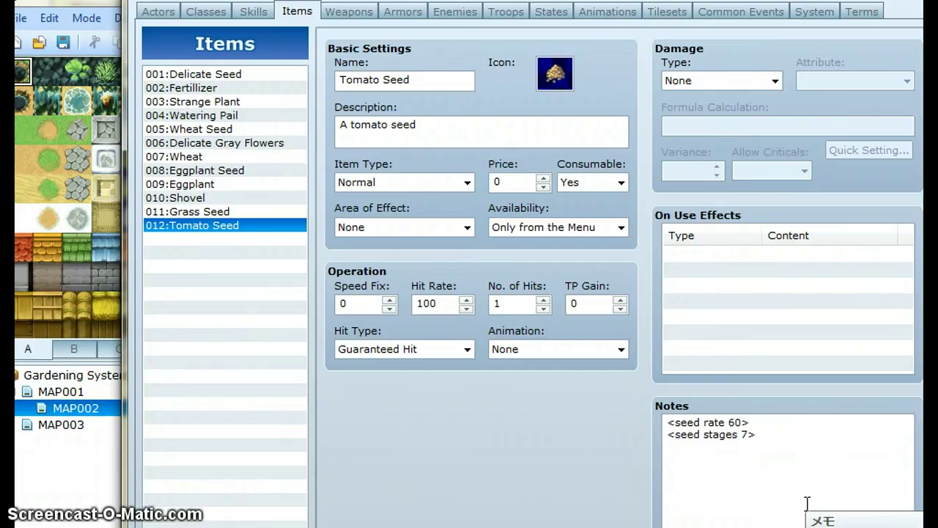
- Copy the Tomato Seed item's name, close the database and return to the MAP002 editor
{"action": "triple_click", "coordinate": [430, 82]}
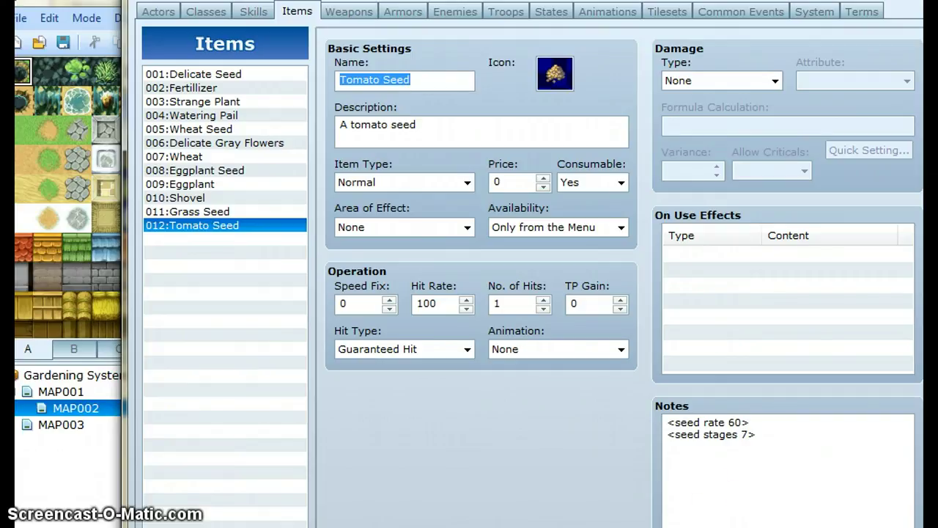
{"action": "left_click", "coordinate": [733, 524]}
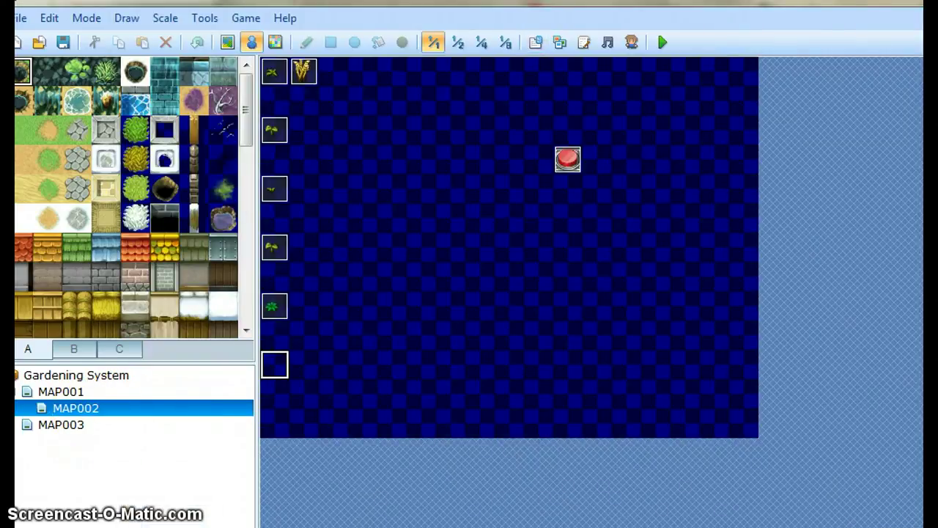
{"action": "key", "text": "alt+Tab"}
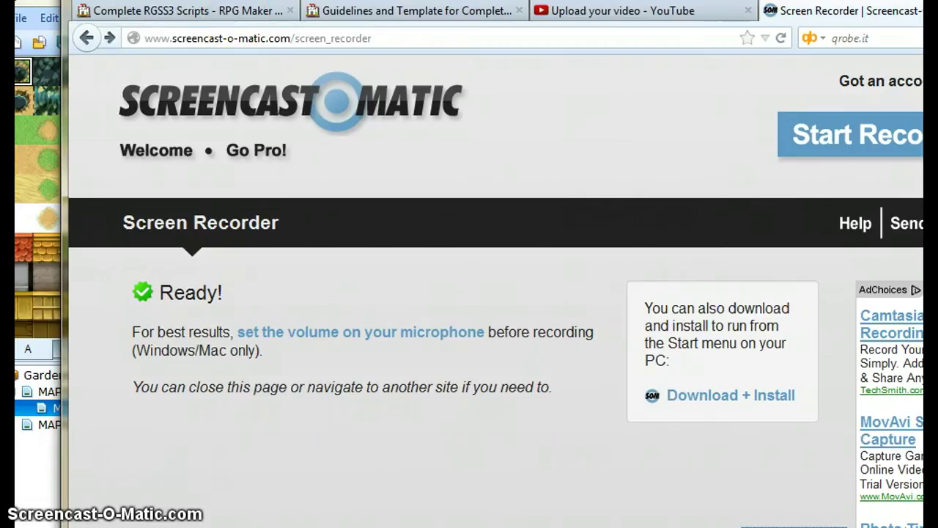
{"action": "key", "text": "alt+Tab"}
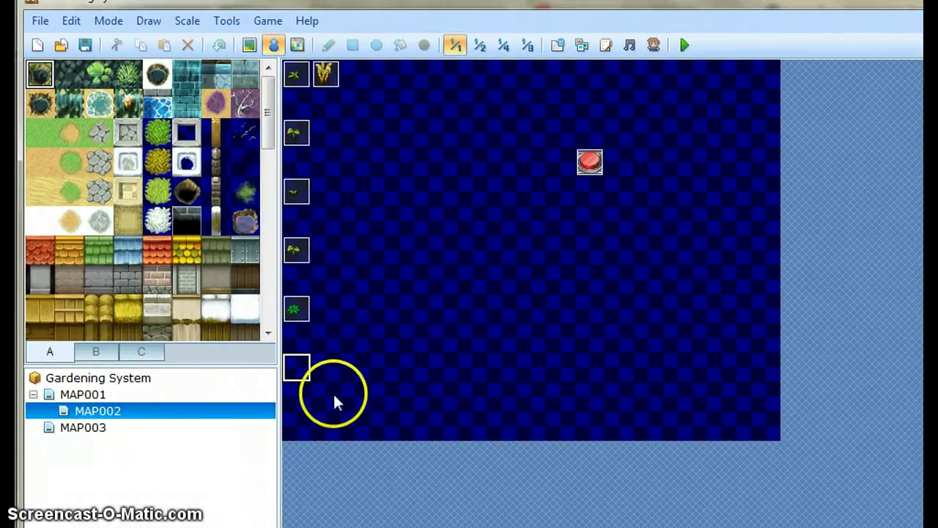
- Create an event on the selected empty tile below the plant events on MAP002 and name it Tomato Seed 1
{"action": "double_click", "coordinate": [297, 368]}
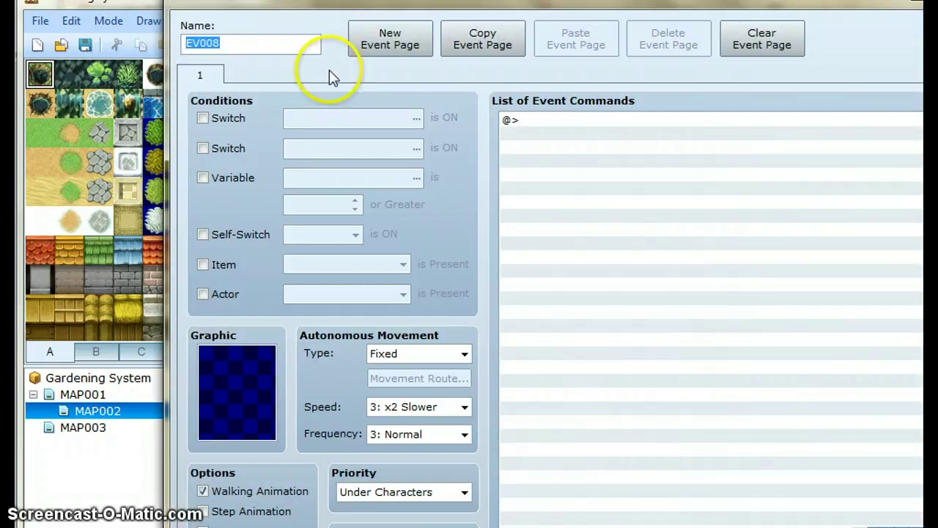
{"action": "type", "text": "Tomato Seed"}
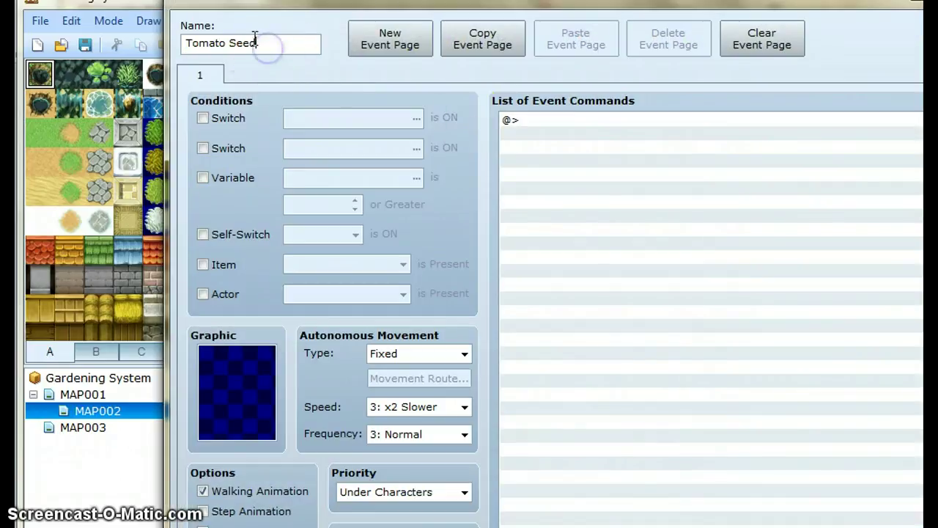
{"action": "left_click_drag", "start_coordinate": [188, 42], "coordinate": [246, 46]}
{"action": "left_click", "coordinate": [301, 46]}
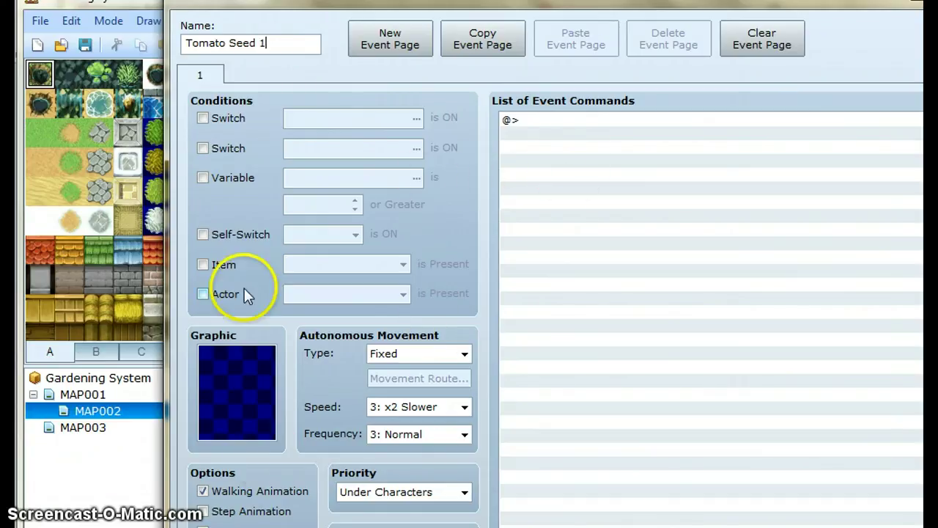
- View the event's available graphics without choosing one, and add four new event pages
{"action": "double_click", "coordinate": [261, 397]}
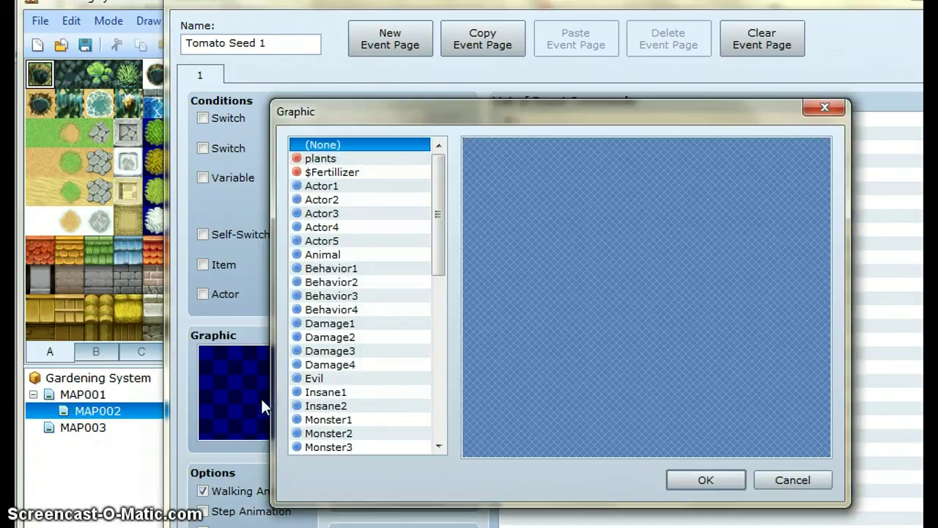
{"action": "left_click", "coordinate": [804, 478]}
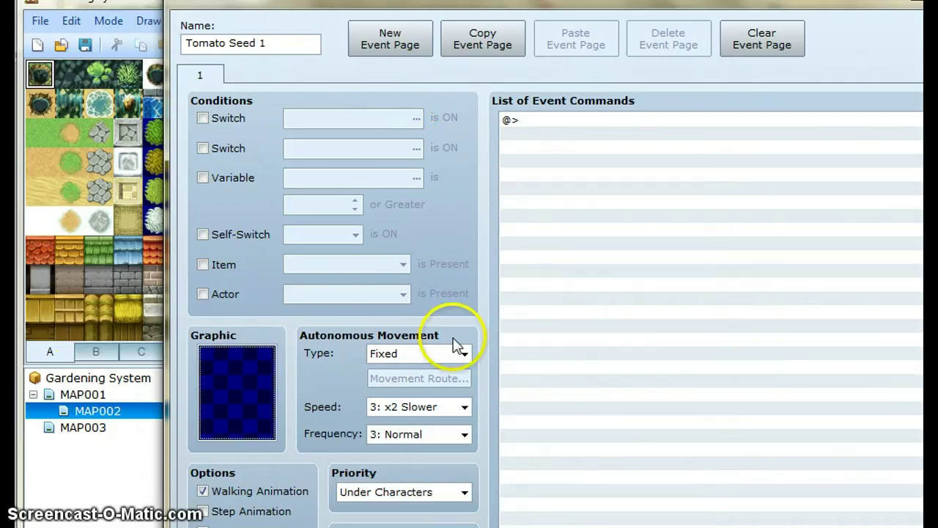
{"action": "left_click", "coordinate": [413, 57]}
{"action": "left_click", "coordinate": [413, 58]}
{"action": "left_click", "coordinate": [413, 57]}
{"action": "left_click", "coordinate": [413, 57]}
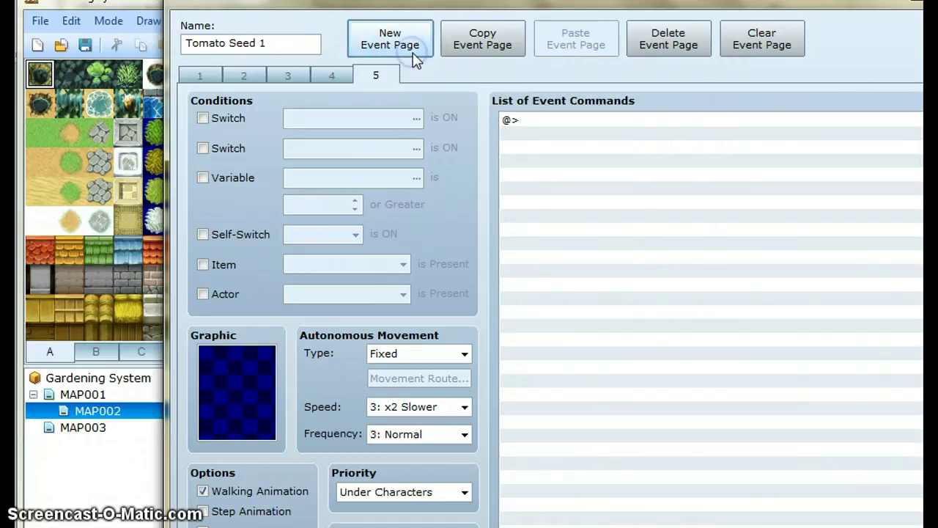
- Look through the event's five pages from first to last, and return to page 2
{"action": "left_click", "coordinate": [195, 77]}
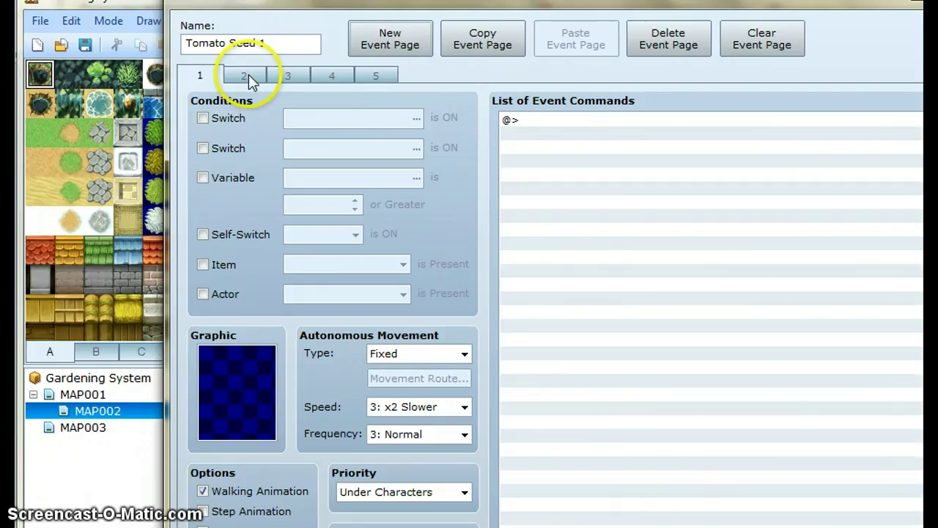
{"action": "left_click", "coordinate": [246, 77]}
{"action": "left_click", "coordinate": [282, 76]}
{"action": "left_click", "coordinate": [344, 75]}
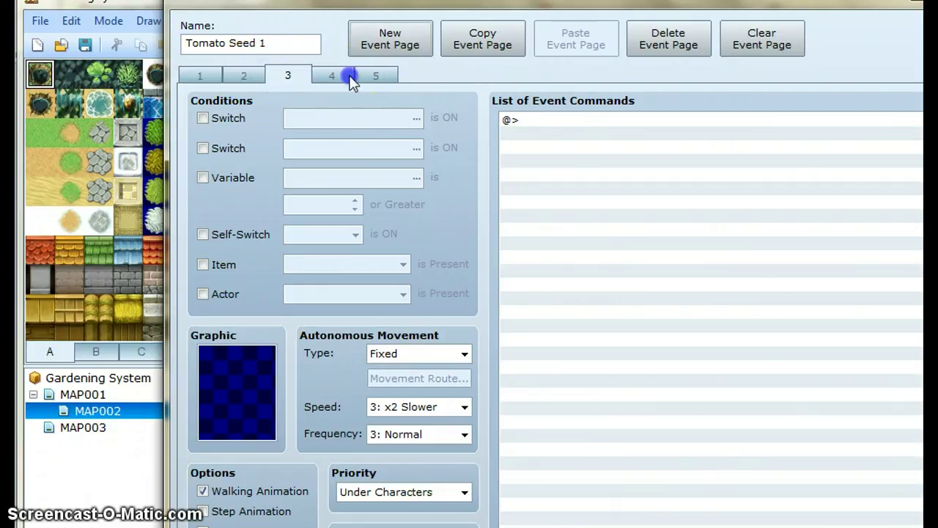
{"action": "left_click", "coordinate": [367, 80]}
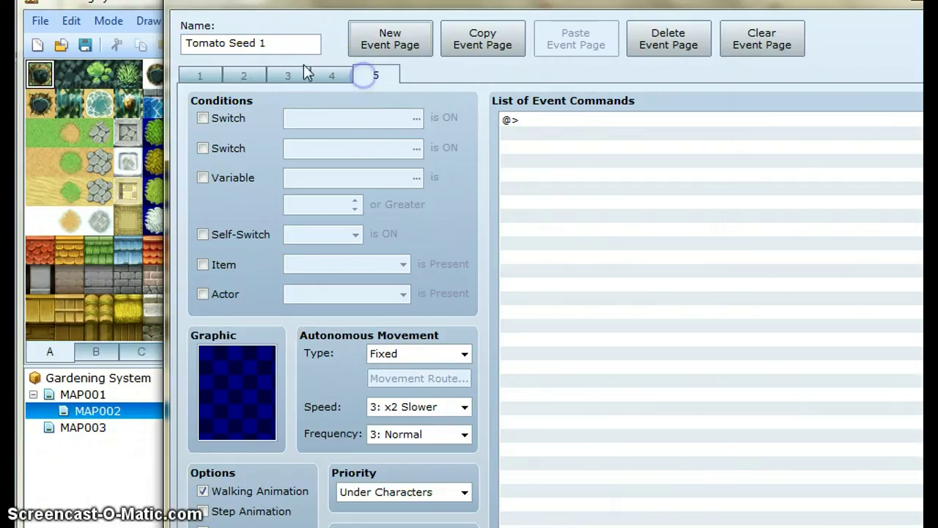
{"action": "left_click", "coordinate": [199, 79]}
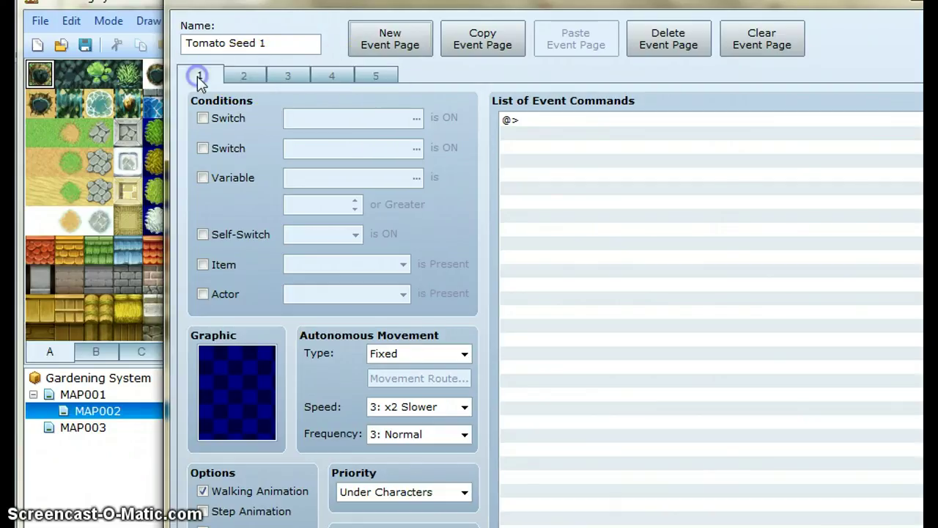
{"action": "left_click", "coordinate": [238, 76]}
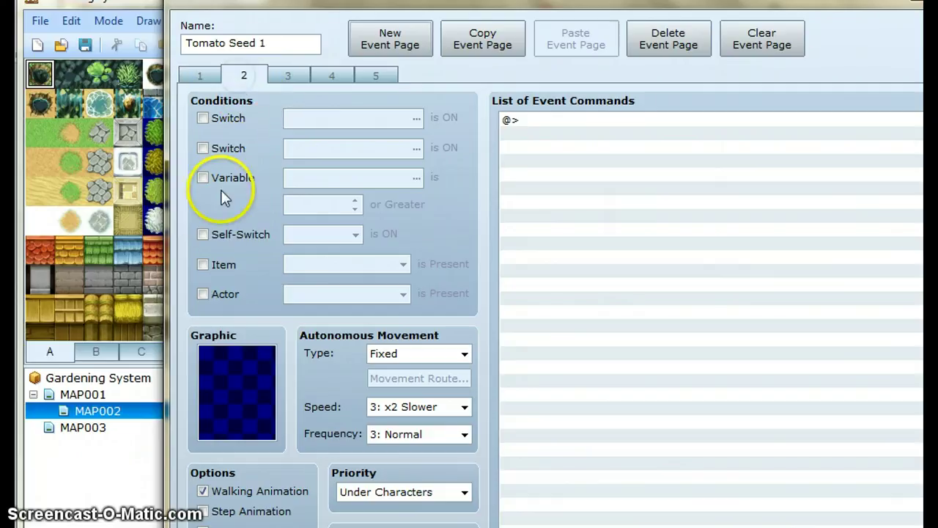
- Enable the self-switch condition on event page 2 with switch A and on page 3 with switch B
{"action": "left_click", "coordinate": [203, 234]}
{"action": "left_click", "coordinate": [290, 77]}
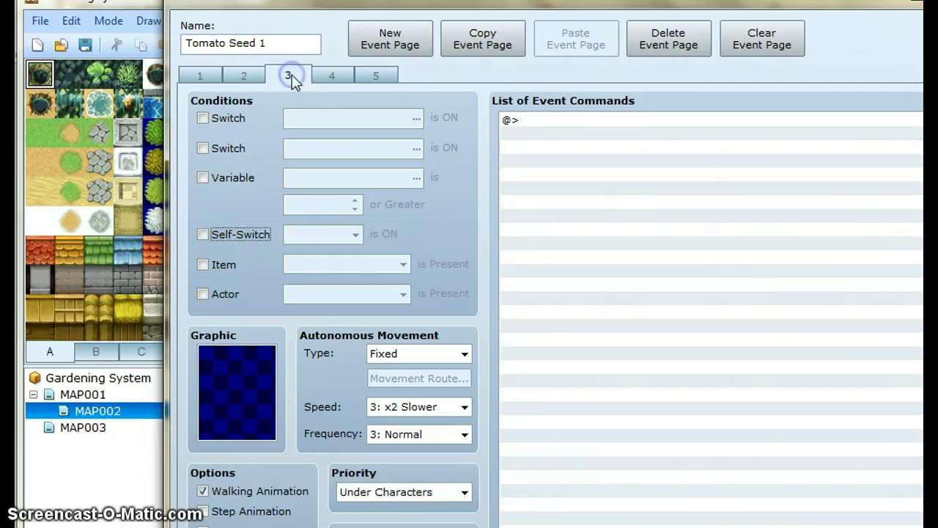
{"action": "left_click", "coordinate": [213, 234]}
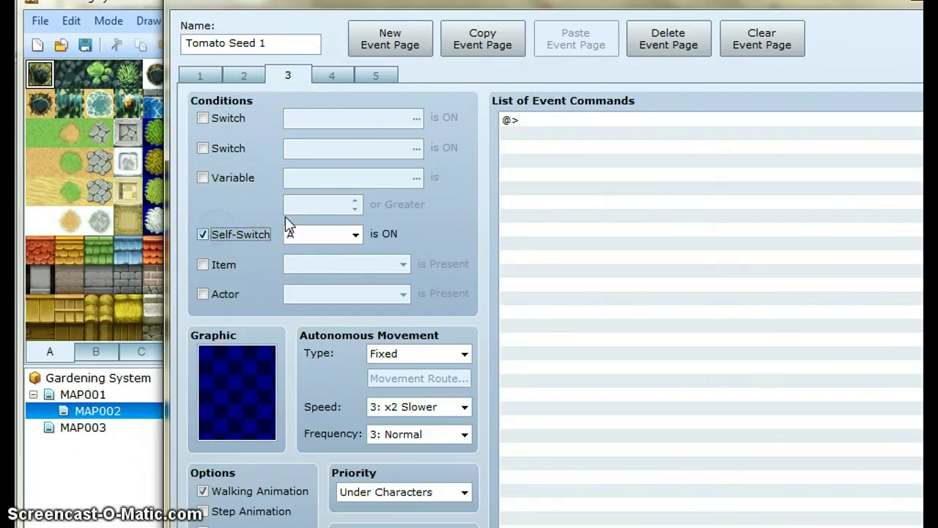
{"action": "left_click", "coordinate": [306, 234]}
{"action": "left_click", "coordinate": [309, 265]}
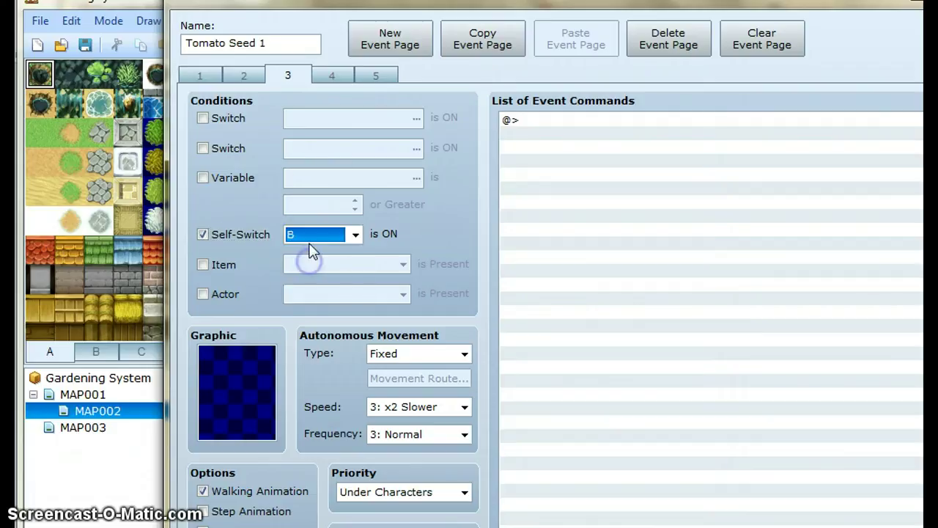
- Enable the self-switch condition on event page 4 and set it to switch C
{"action": "left_click", "coordinate": [328, 75]}
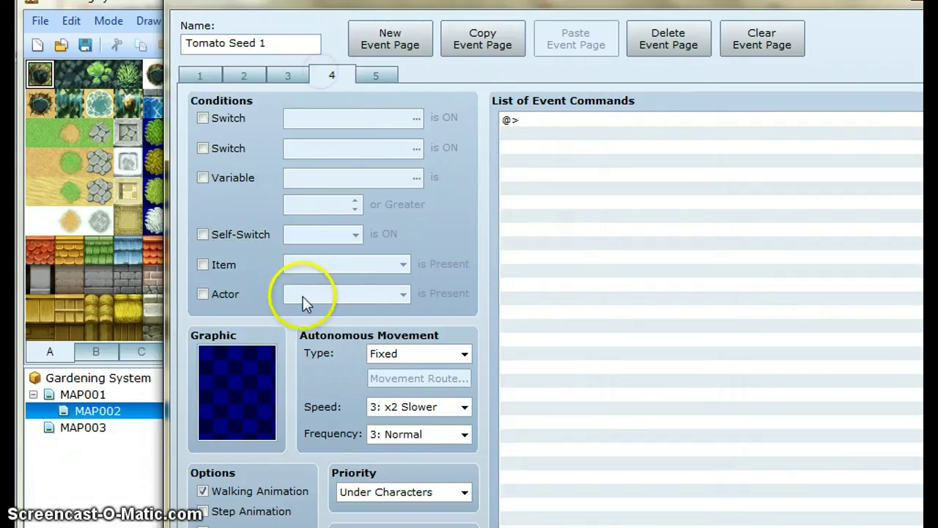
{"action": "left_click", "coordinate": [205, 234]}
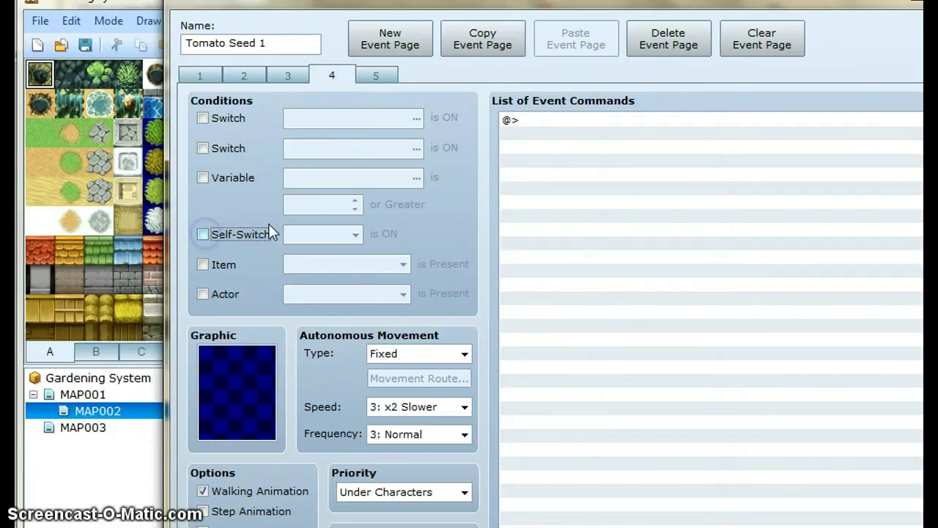
{"action": "left_click", "coordinate": [209, 234]}
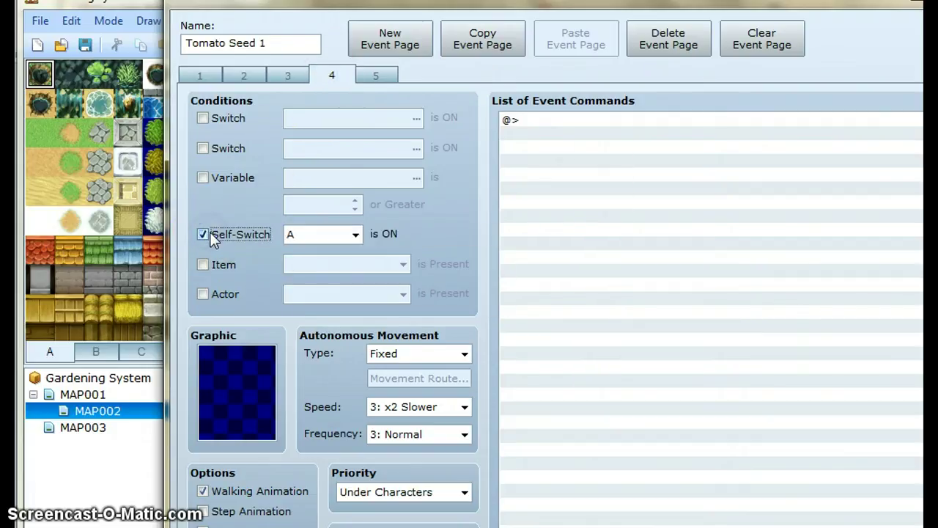
{"action": "left_click", "coordinate": [335, 235]}
{"action": "left_click", "coordinate": [335, 279]}
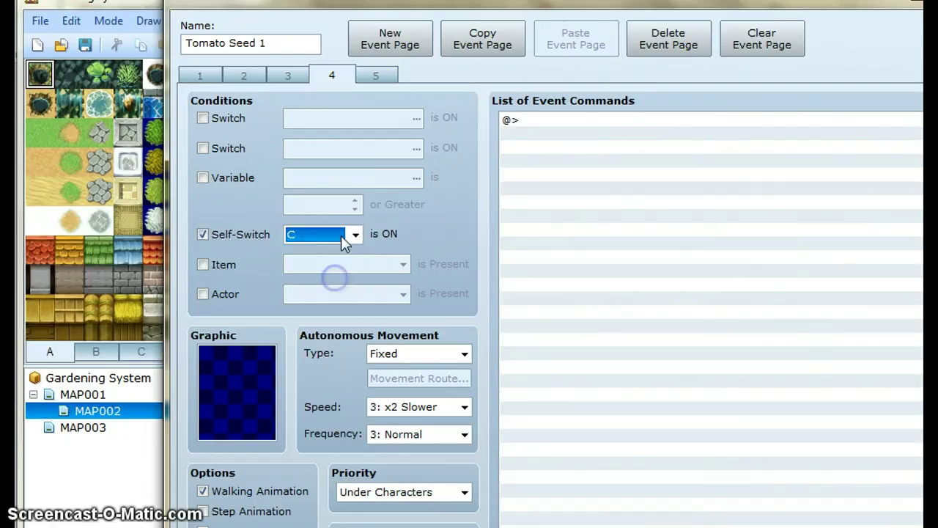
- Make event page 5 depend on self-switch D
{"action": "left_click", "coordinate": [387, 70]}
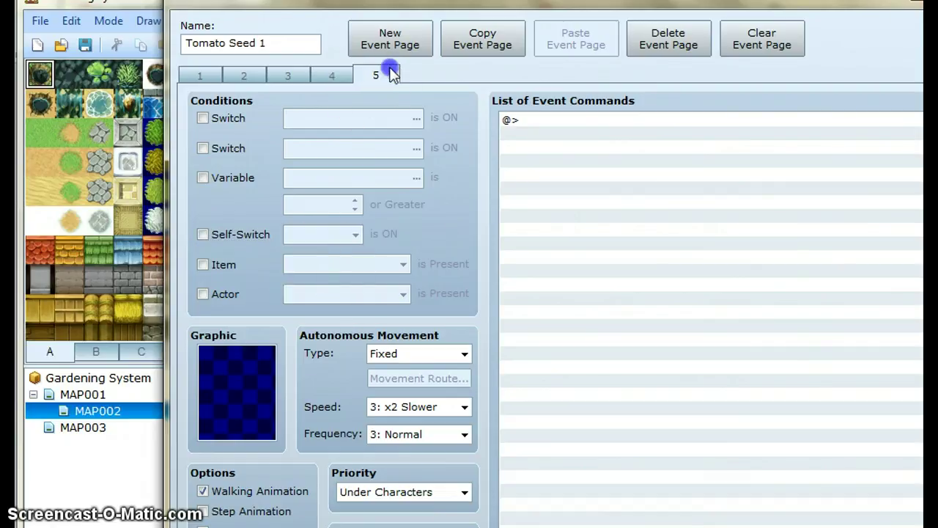
{"action": "left_click", "coordinate": [202, 235]}
{"action": "left_click", "coordinate": [317, 233]}
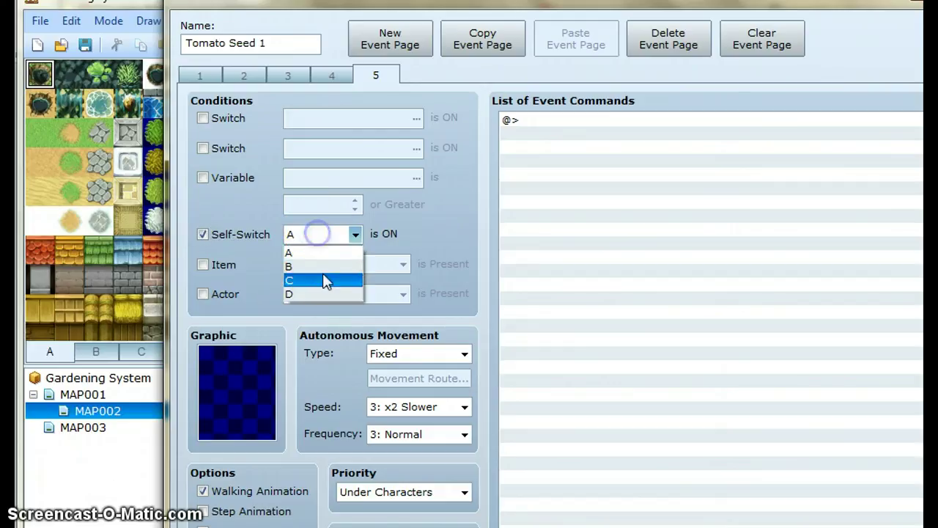
{"action": "left_click", "coordinate": [329, 293]}
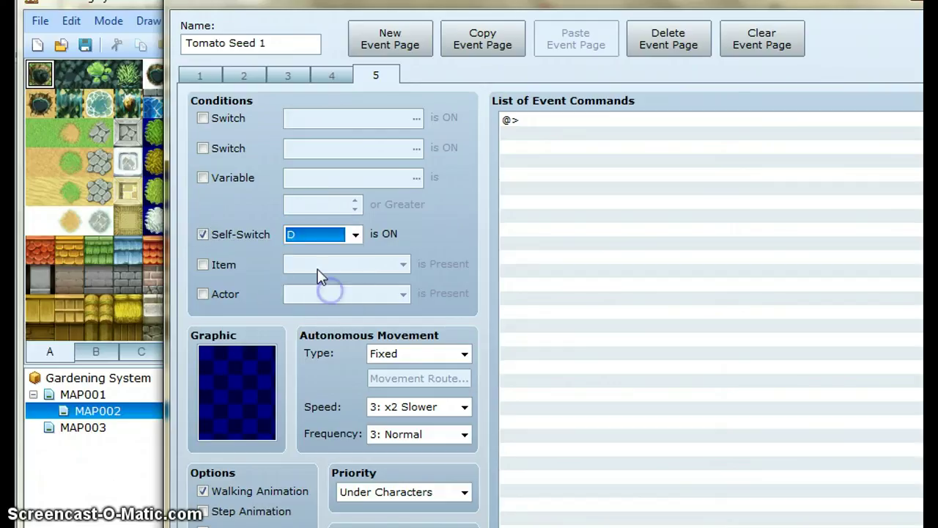
- Review the self-switch conditions across the event's five pages
{"action": "left_click", "coordinate": [197, 76]}
{"action": "left_click", "coordinate": [242, 77]}
{"action": "left_click", "coordinate": [282, 73]}
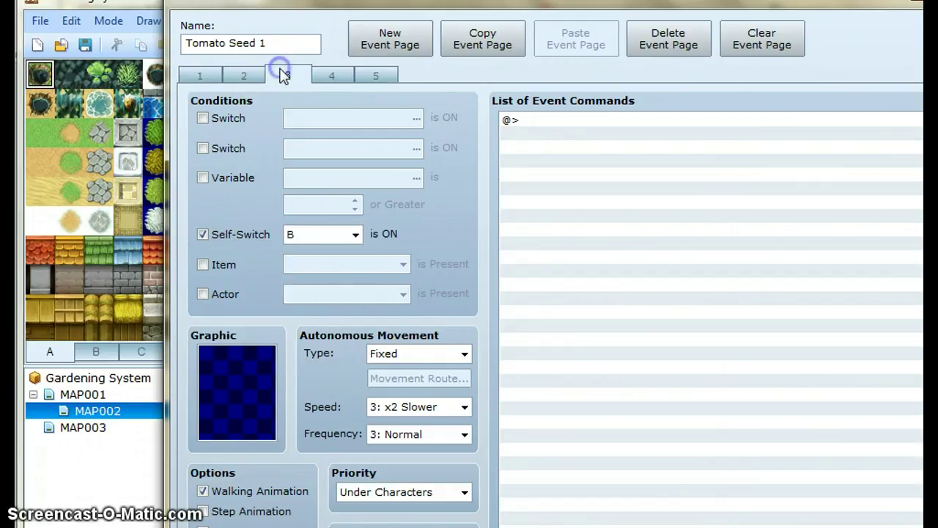
{"action": "left_click", "coordinate": [330, 76]}
{"action": "left_click", "coordinate": [376, 75]}
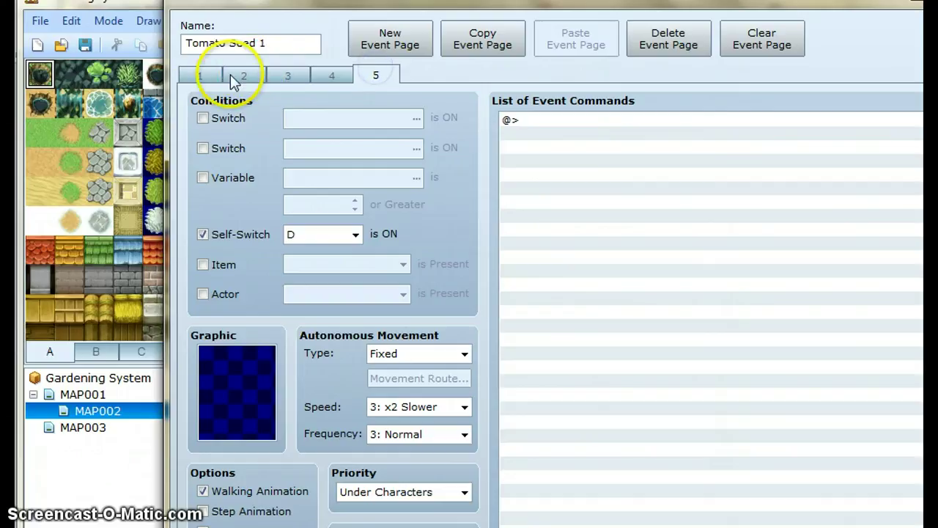
{"action": "left_click", "coordinate": [199, 77]}
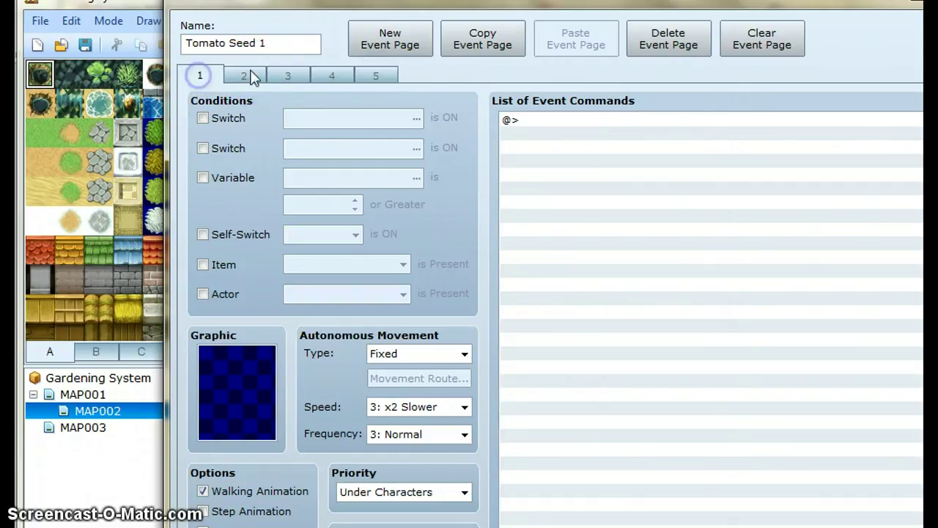
{"action": "left_click", "coordinate": [249, 75]}
{"action": "left_click", "coordinate": [297, 75]}
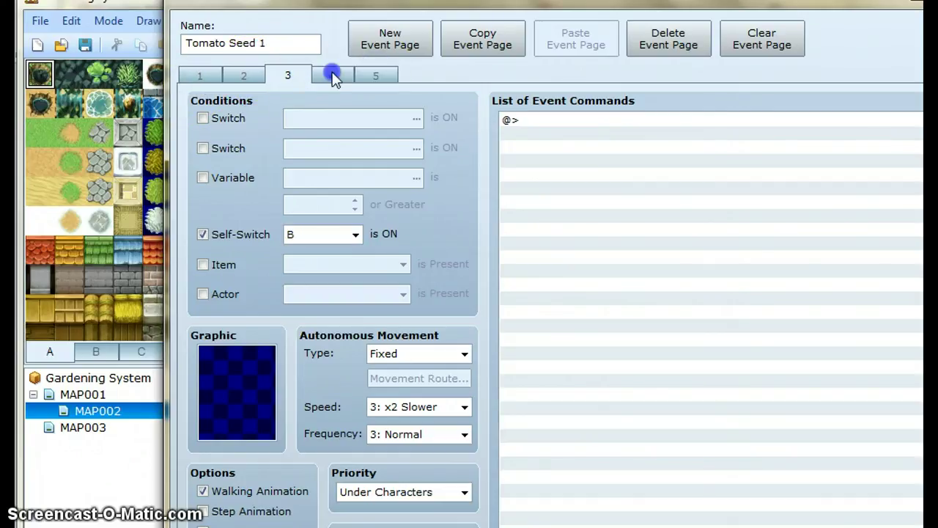
{"action": "left_click", "coordinate": [331, 76]}
{"action": "left_click", "coordinate": [358, 81]}
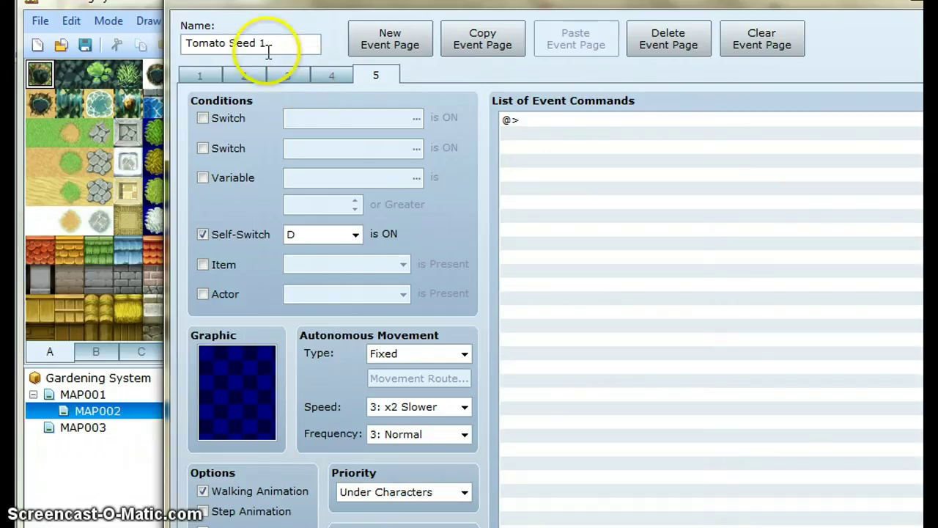
{"action": "left_click", "coordinate": [206, 77]}
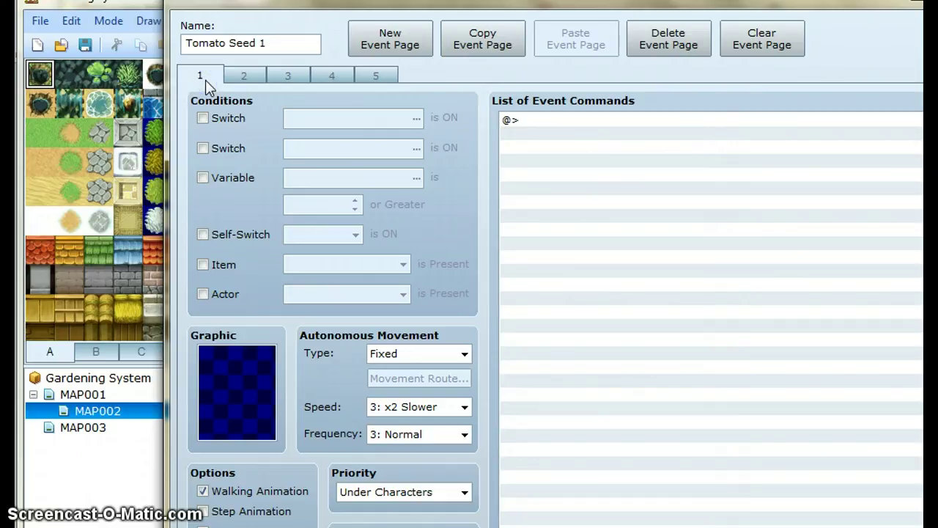
{"action": "left_click", "coordinate": [242, 76]}
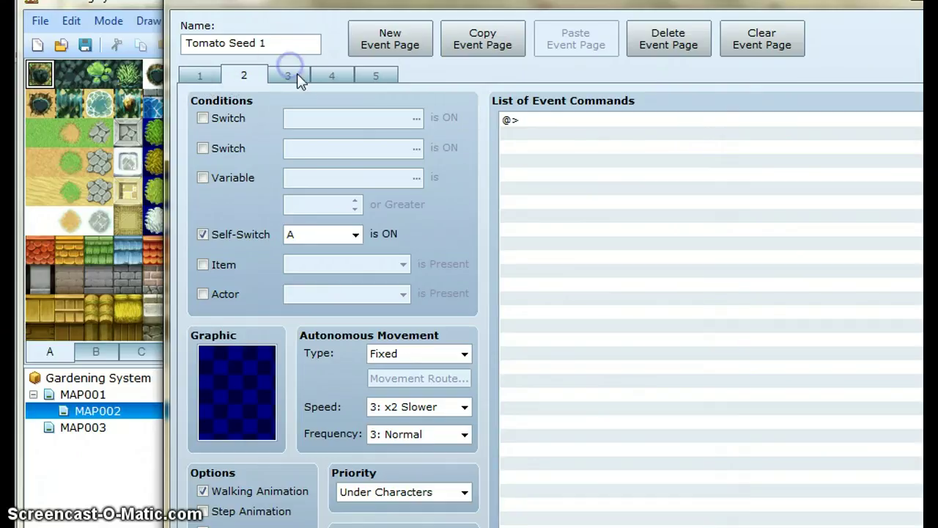
{"action": "left_click", "coordinate": [301, 77]}
- From the plants sheet's first column, assign the first-row sprout to page 1 and the third-row sprout to page 2
{"action": "left_click", "coordinate": [202, 76]}
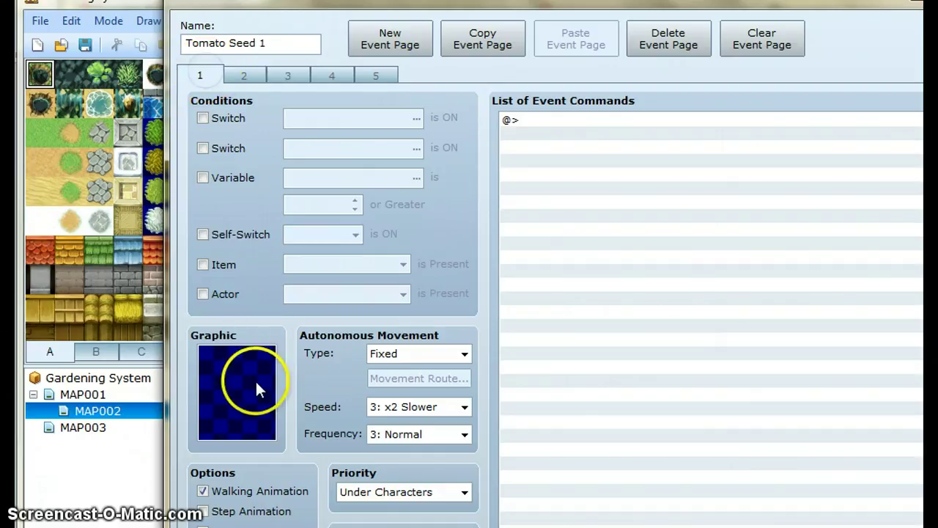
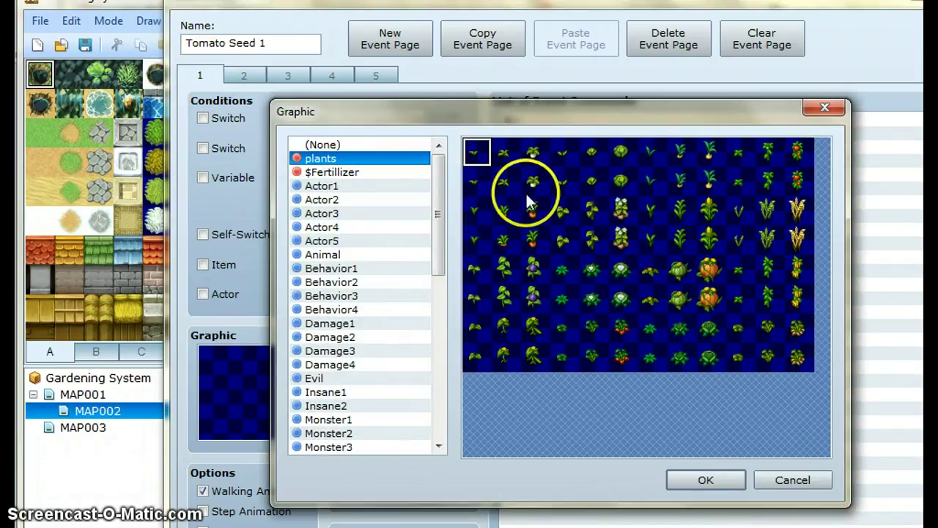
{"action": "double_click", "coordinate": [479, 153]}
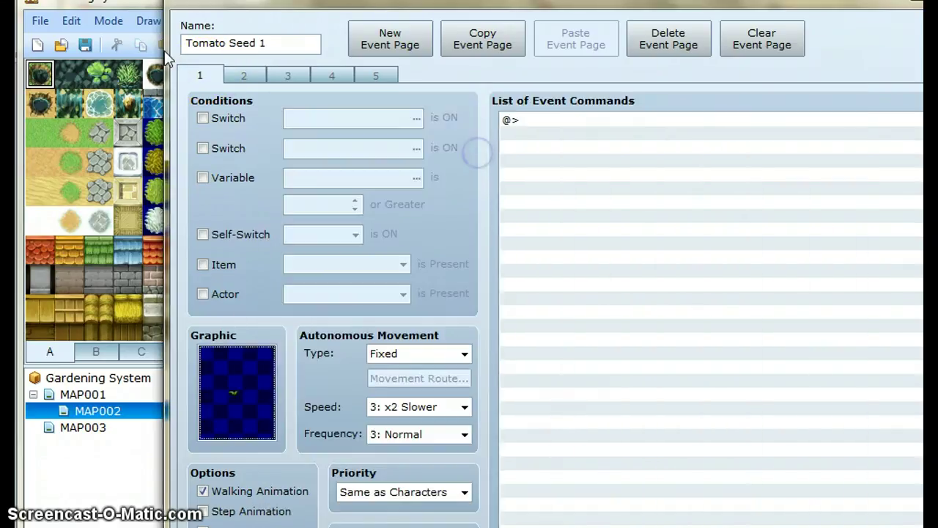
{"action": "left_click", "coordinate": [231, 72]}
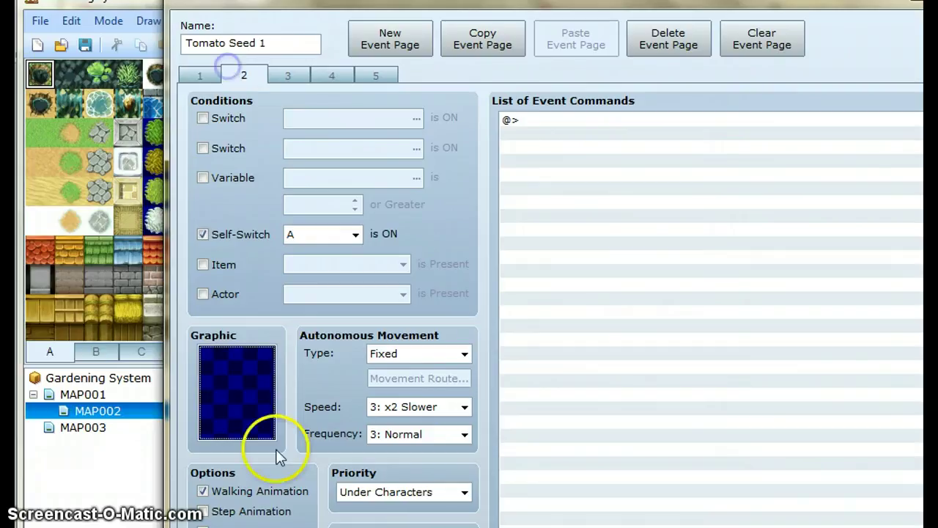
{"action": "double_click", "coordinate": [243, 429]}
{"action": "left_click", "coordinate": [320, 158]}
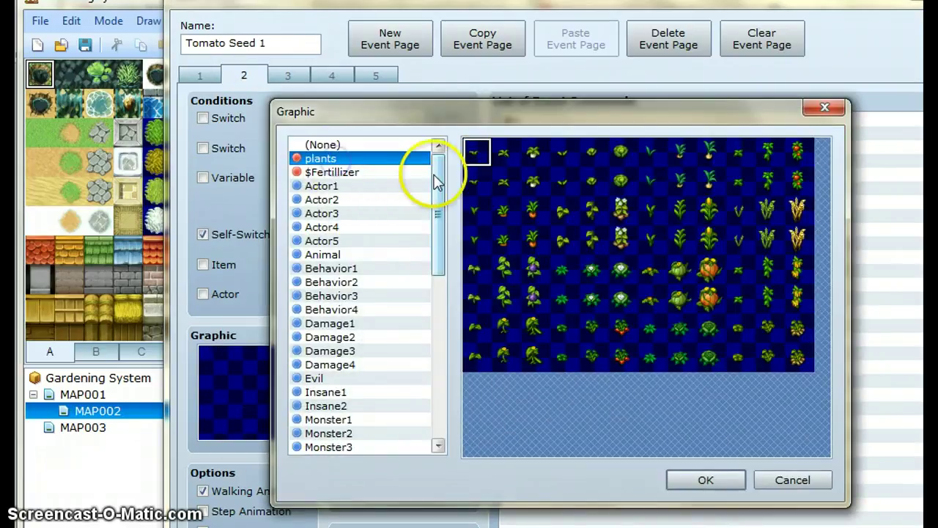
{"action": "double_click", "coordinate": [477, 210]}
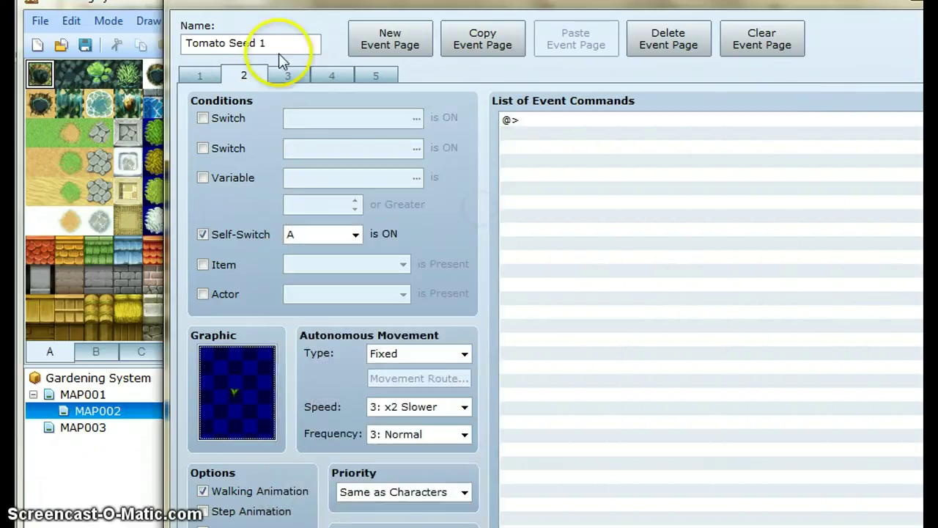
- Set page 3's graphic to the sprout in the first row, seventh column of the plants sheet
{"action": "left_click", "coordinate": [275, 74]}
{"action": "double_click", "coordinate": [199, 420]}
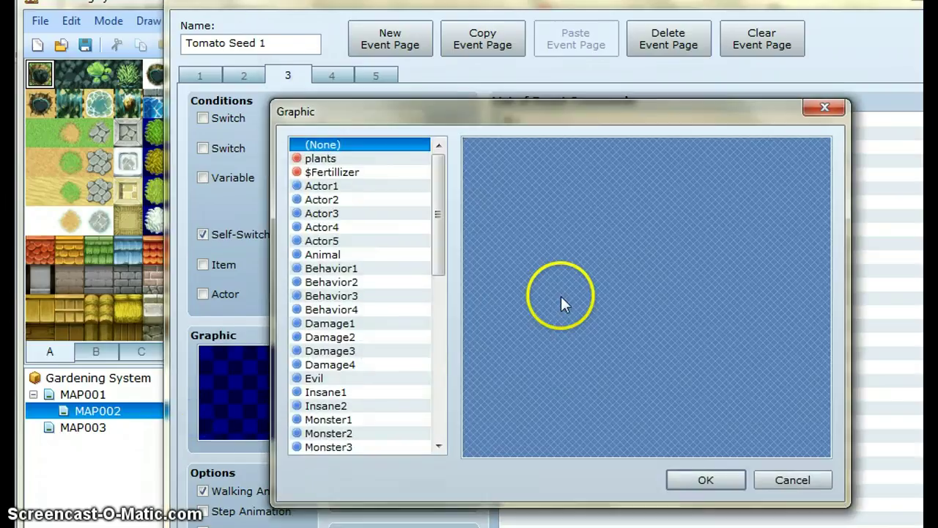
{"action": "left_click", "coordinate": [367, 158]}
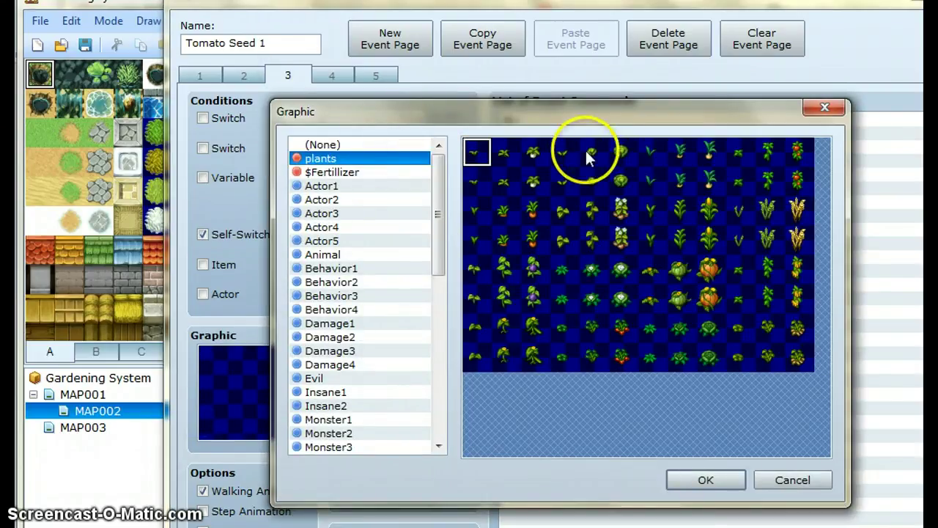
{"action": "left_click", "coordinate": [648, 148]}
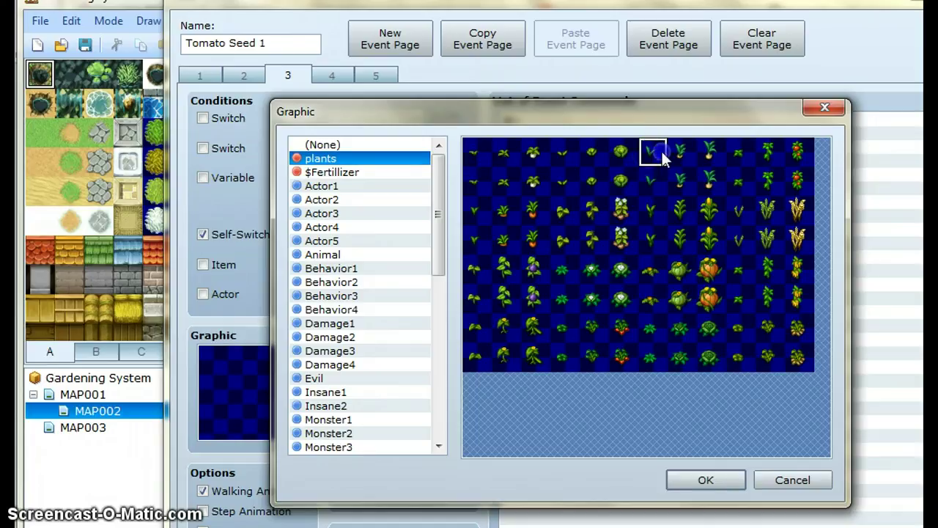
{"action": "double_click", "coordinate": [648, 148]}
- Set page 4's graphic to the sprout in the third row, seventh column of the plants sheet
{"action": "left_click", "coordinate": [345, 74]}
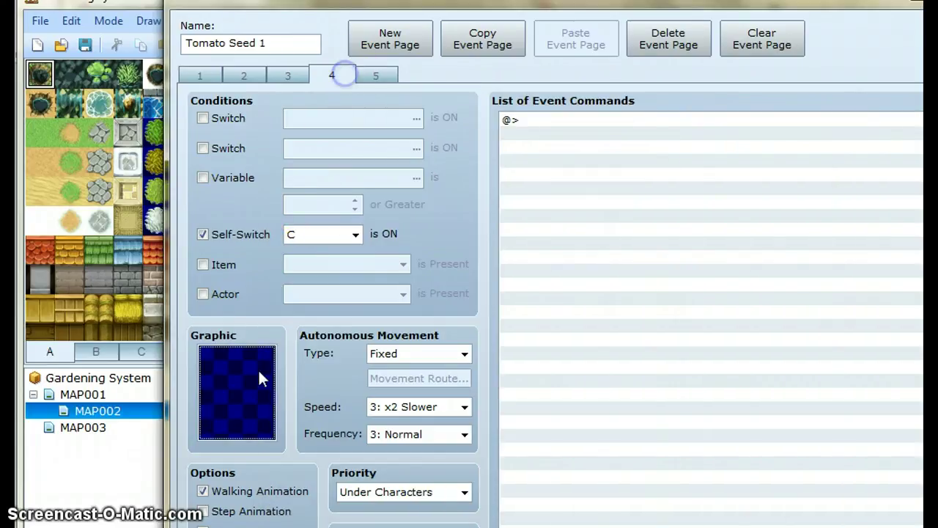
{"action": "double_click", "coordinate": [246, 396]}
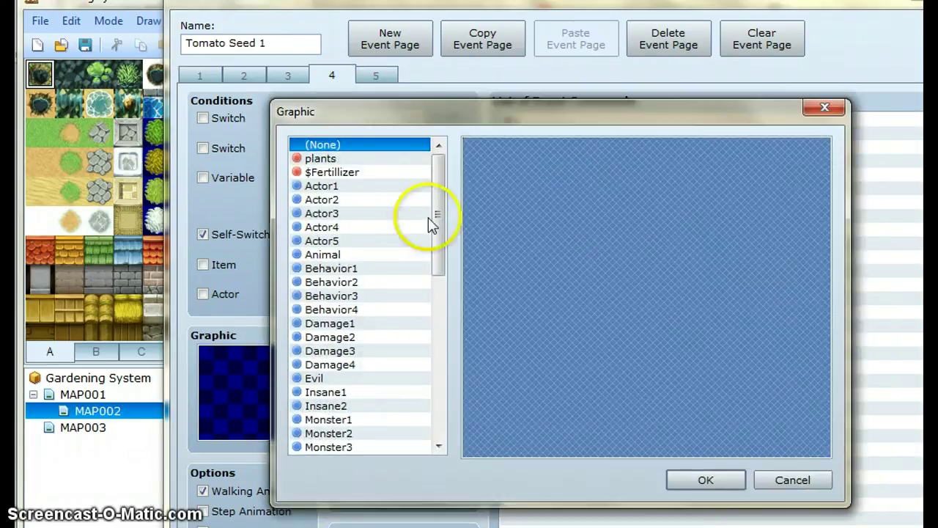
{"action": "left_click", "coordinate": [345, 159]}
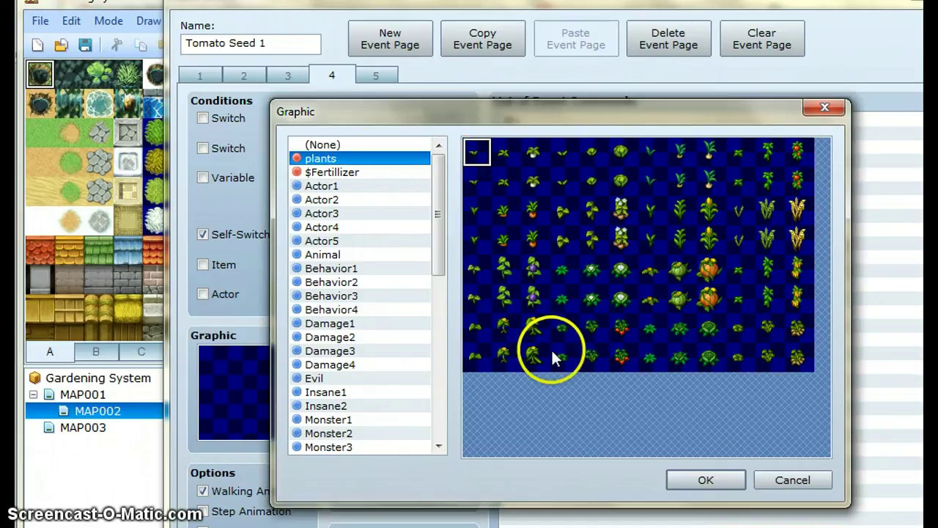
{"action": "left_click", "coordinate": [502, 267]}
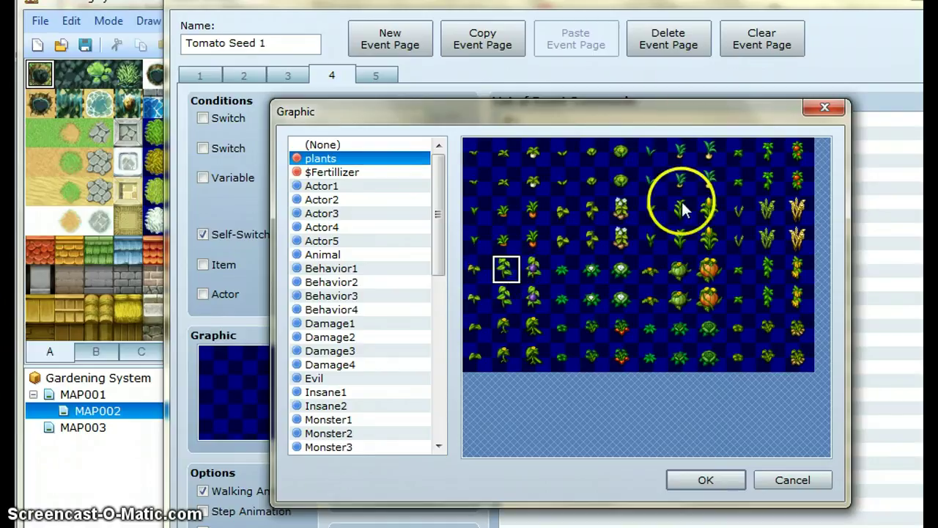
{"action": "double_click", "coordinate": [645, 209]}
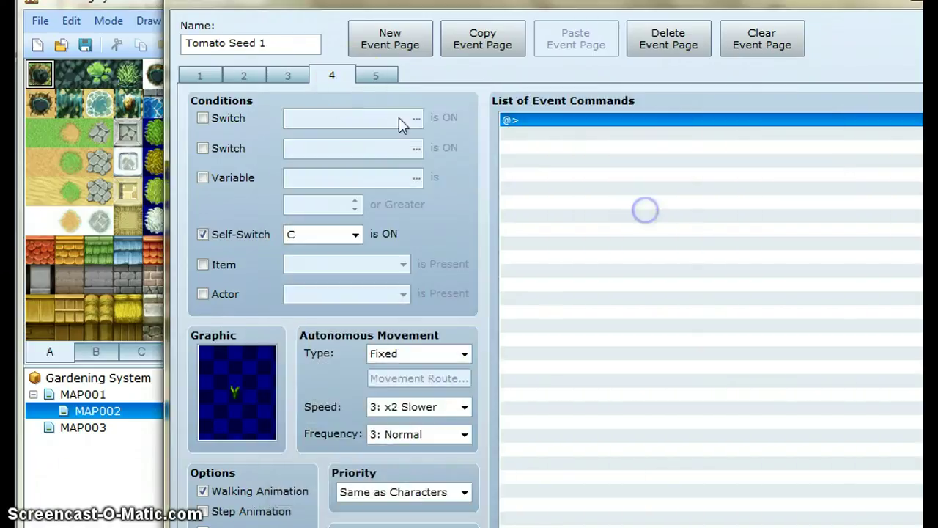
- Set page 5's graphic to the sprout in the fifth row, first column of the plants sheet
{"action": "left_click", "coordinate": [375, 74]}
{"action": "double_click", "coordinate": [250, 399]}
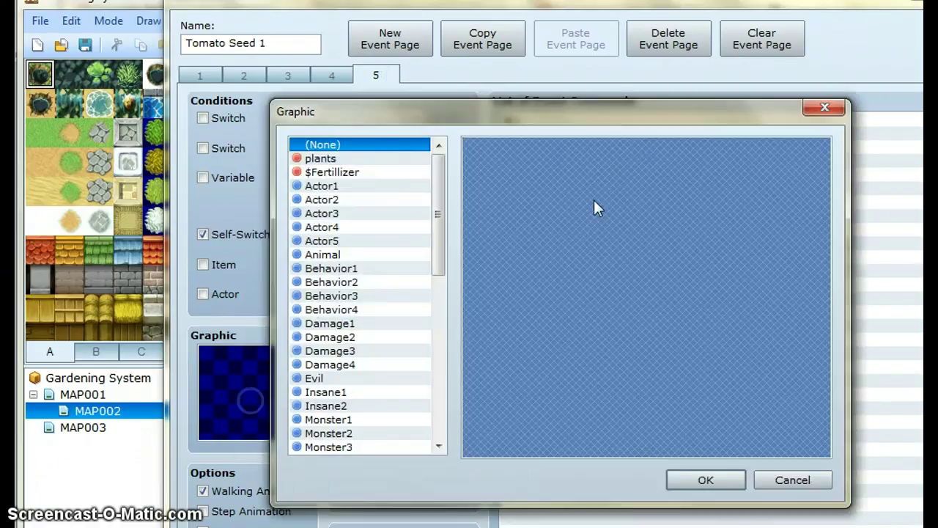
{"action": "left_click", "coordinate": [390, 160]}
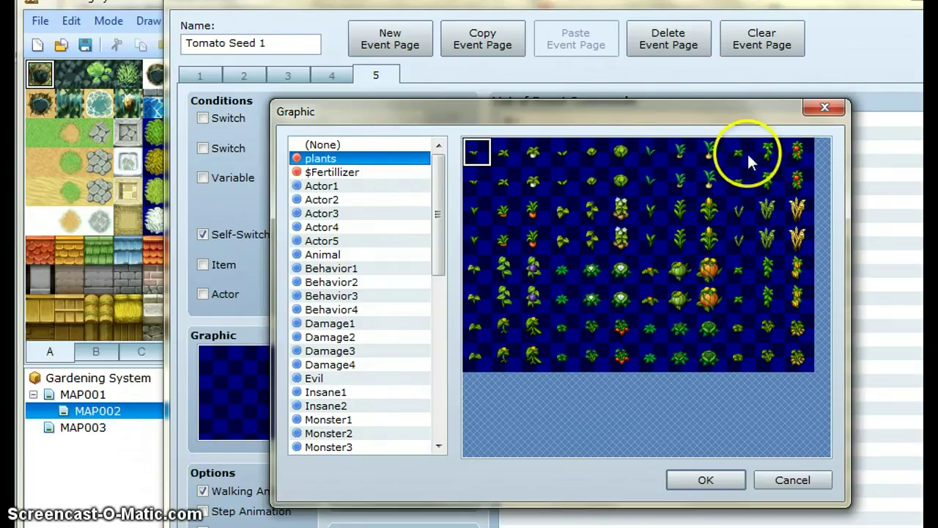
{"action": "left_click", "coordinate": [675, 210]}
{"action": "left_click", "coordinate": [745, 210]}
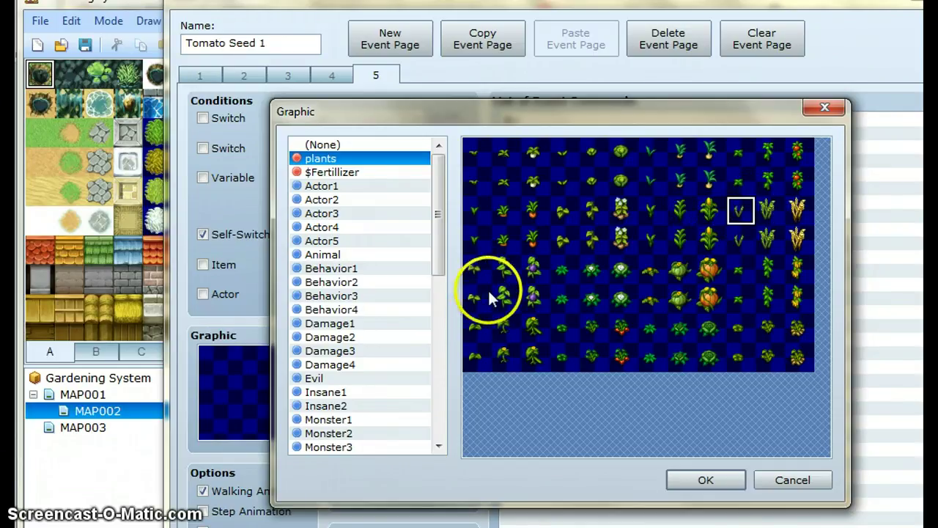
{"action": "left_click", "coordinate": [505, 267]}
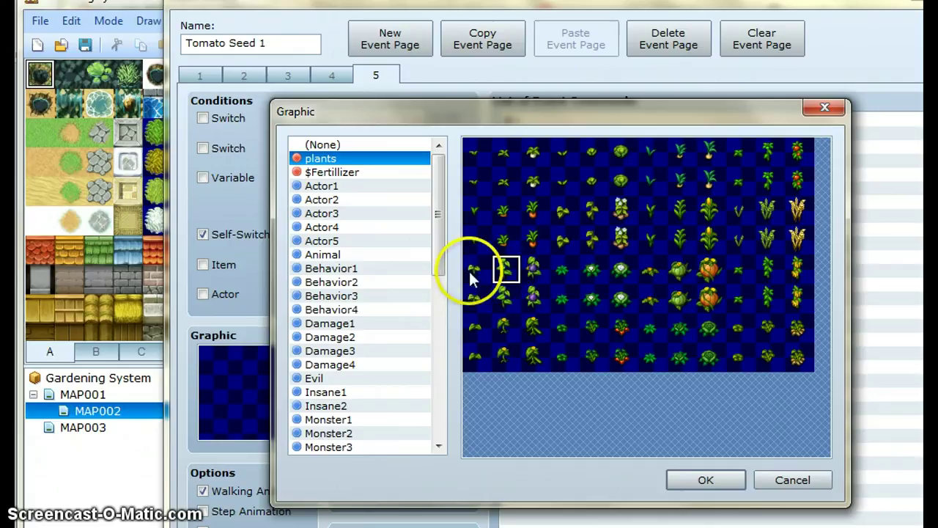
{"action": "double_click", "coordinate": [472, 268]}
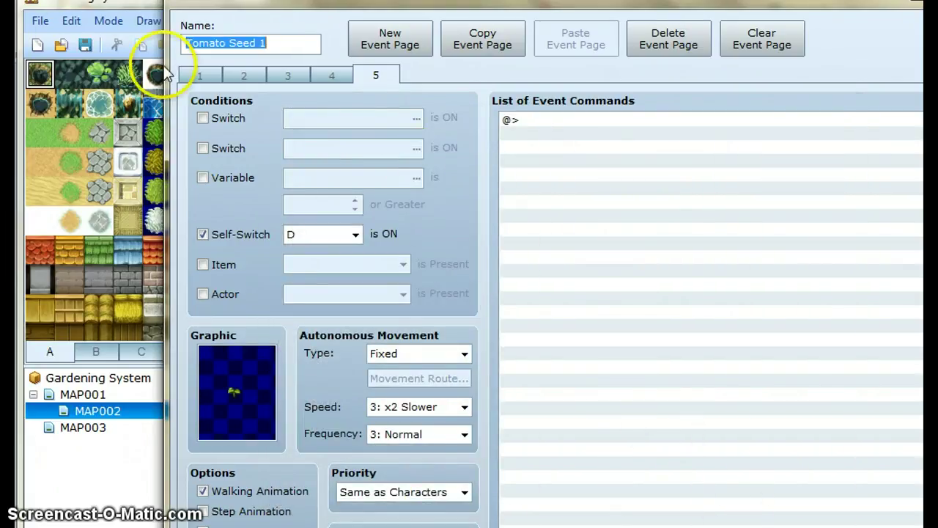
- Review the conditions and growth graphics across all five pages and confirm the Tomato Seed 1 event
{"action": "left_click", "coordinate": [202, 77]}
{"action": "left_click", "coordinate": [239, 77]}
{"action": "left_click", "coordinate": [287, 77]}
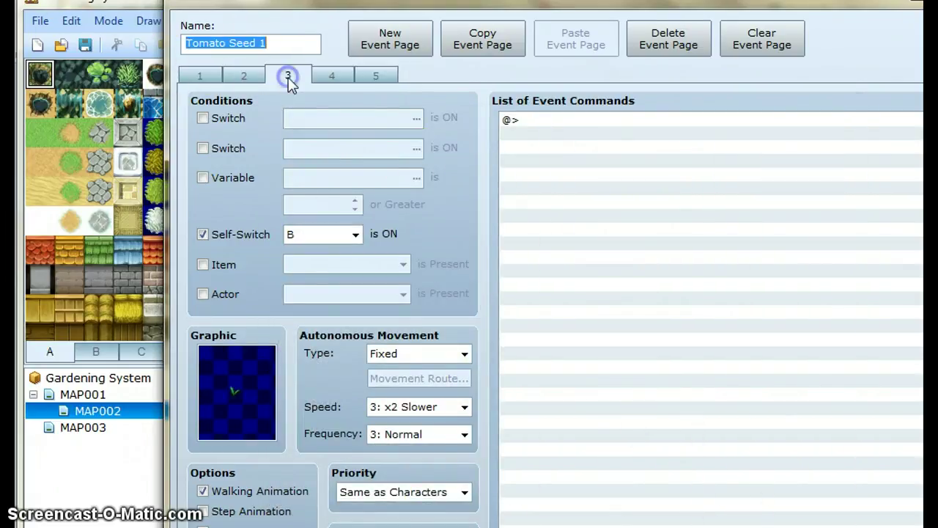
{"action": "left_click", "coordinate": [319, 79]}
{"action": "left_click", "coordinate": [387, 77]}
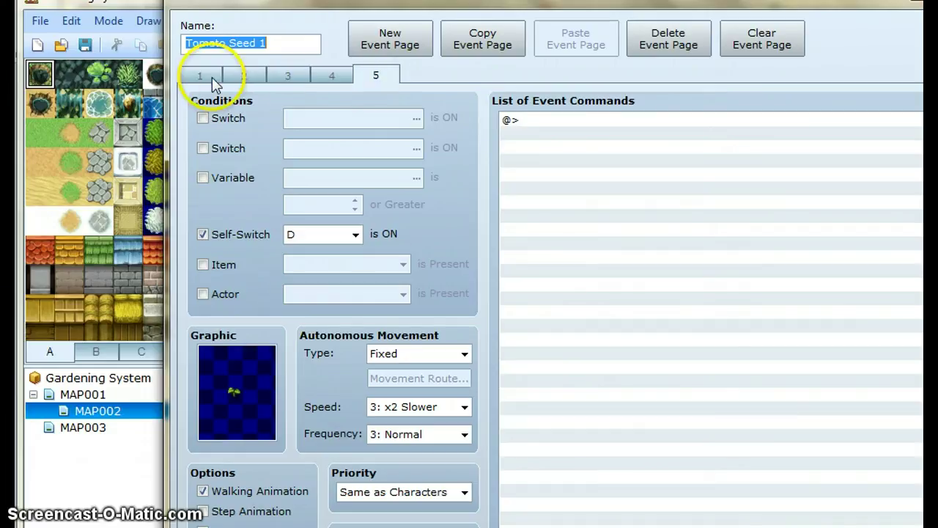
{"action": "left_click", "coordinate": [210, 77]}
{"action": "left_click", "coordinate": [234, 77]}
{"action": "left_click", "coordinate": [286, 77]}
{"action": "left_click", "coordinate": [326, 80]}
{"action": "left_click", "coordinate": [362, 80]}
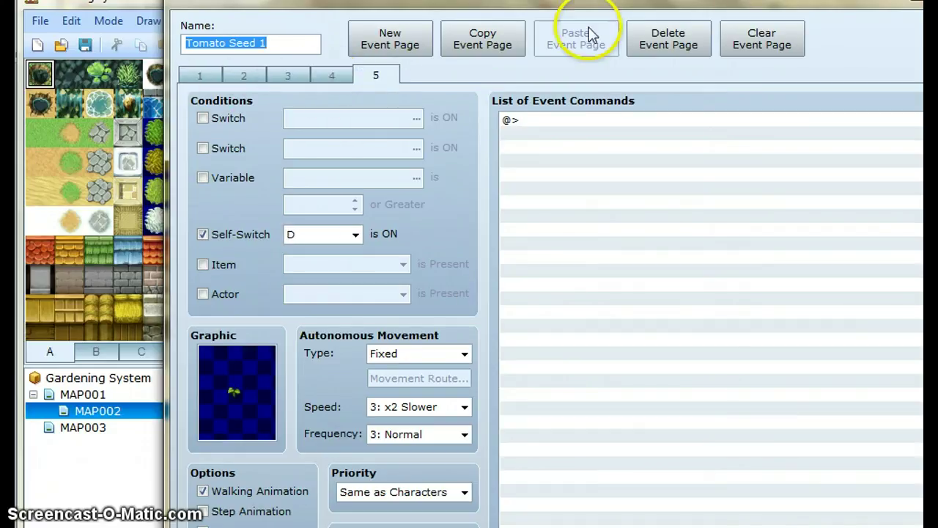
{"action": "left_click_drag", "start_coordinate": [622, 5], "coordinate": [608, 5]}
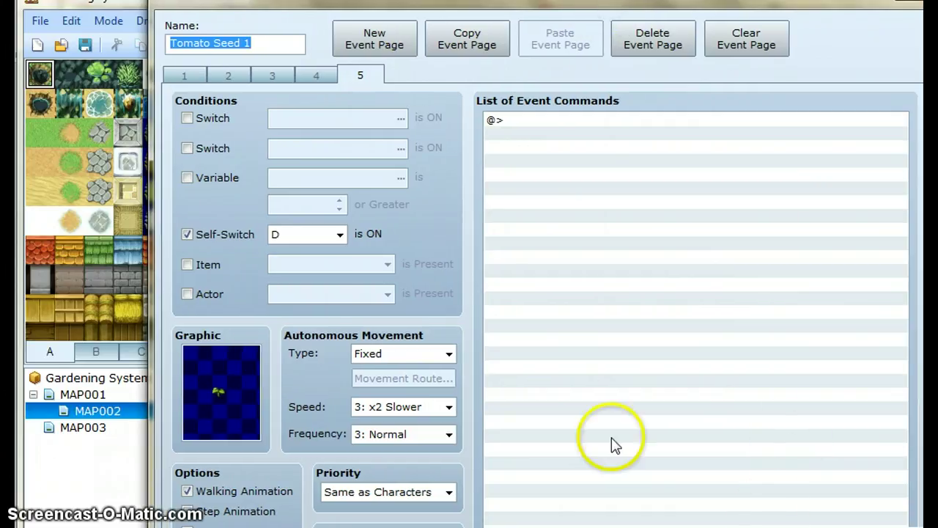
{"action": "key", "text": "Return"}
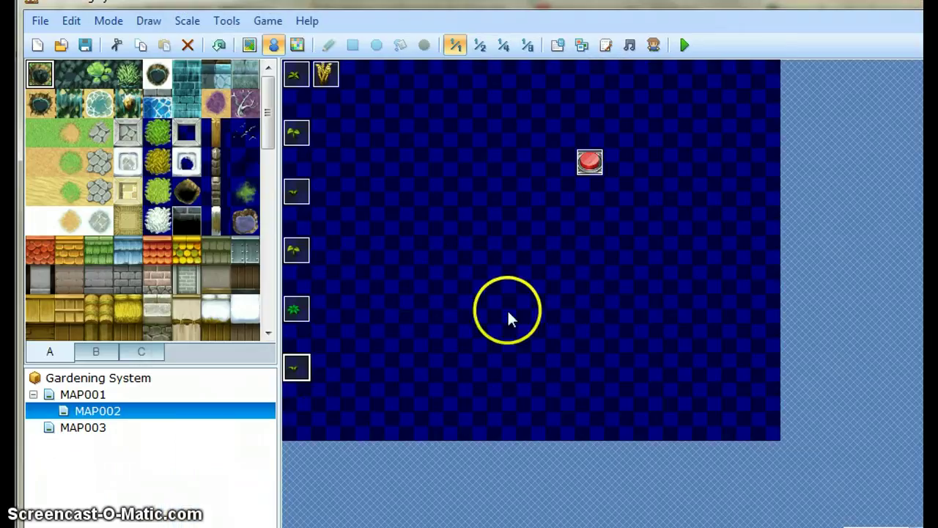
- Create an event named Tomato Seed 2 on the tile immediately right of Tomato Seed 1 and add a second event page
{"action": "double_click", "coordinate": [323, 369]}
{"action": "type", "text": "Tomato Seed 2"}
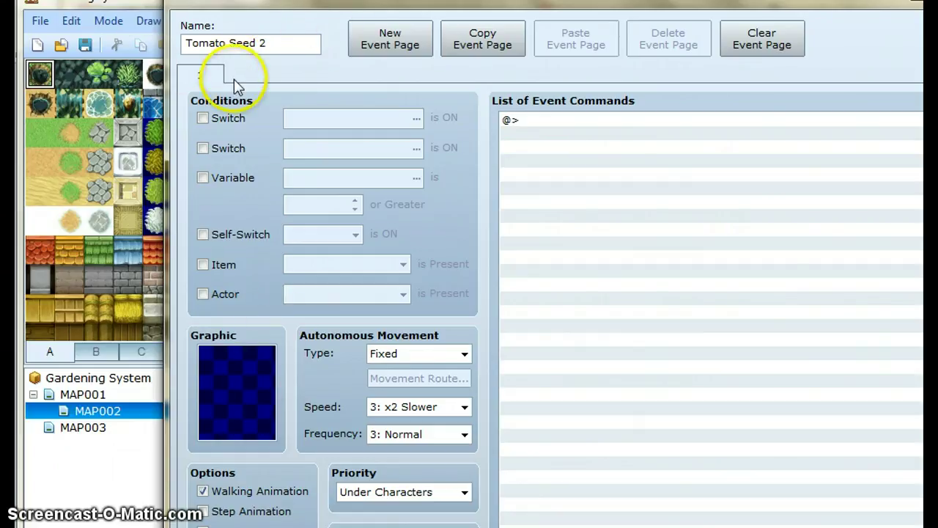
{"action": "left_click", "coordinate": [391, 38]}
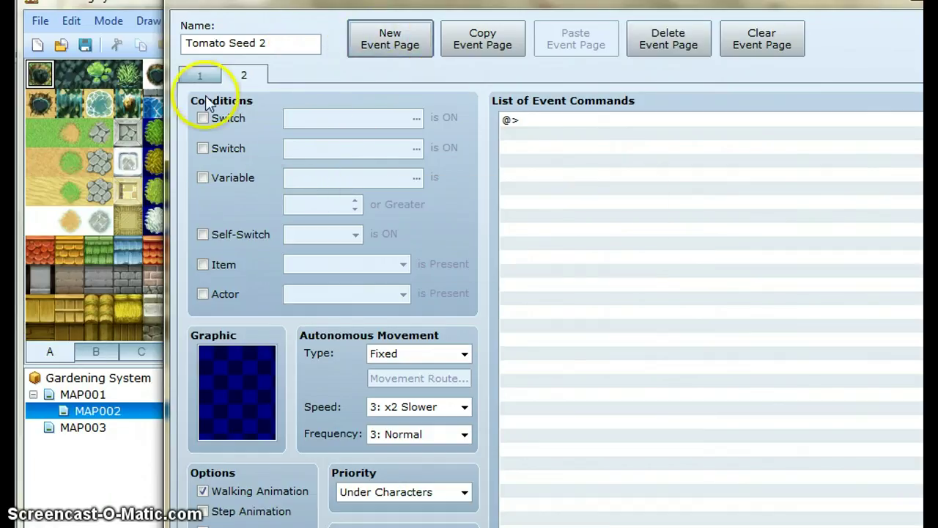
- Make page 2 of the Tomato Seed 2 event require self-switch A to be on, leaving page 1 without conditions
{"action": "left_click", "coordinate": [195, 76]}
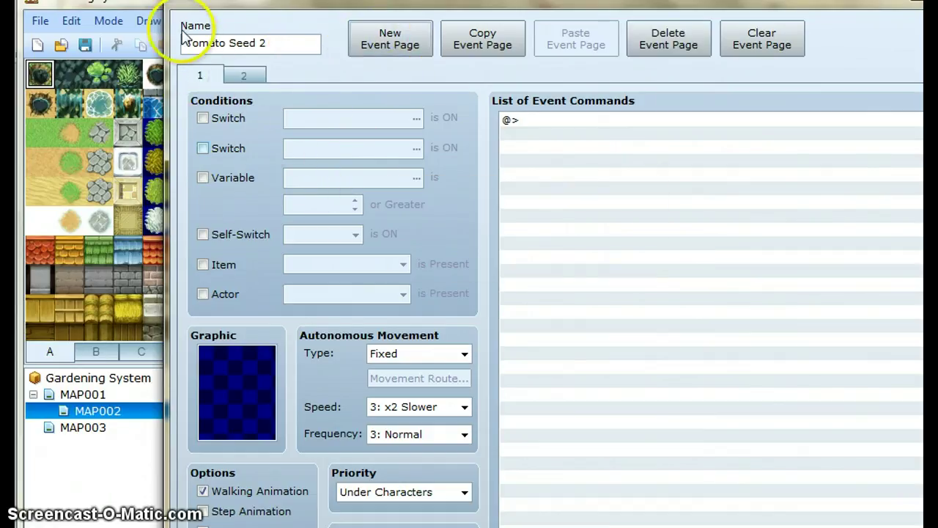
{"action": "left_click", "coordinate": [244, 76]}
{"action": "left_click", "coordinate": [206, 233]}
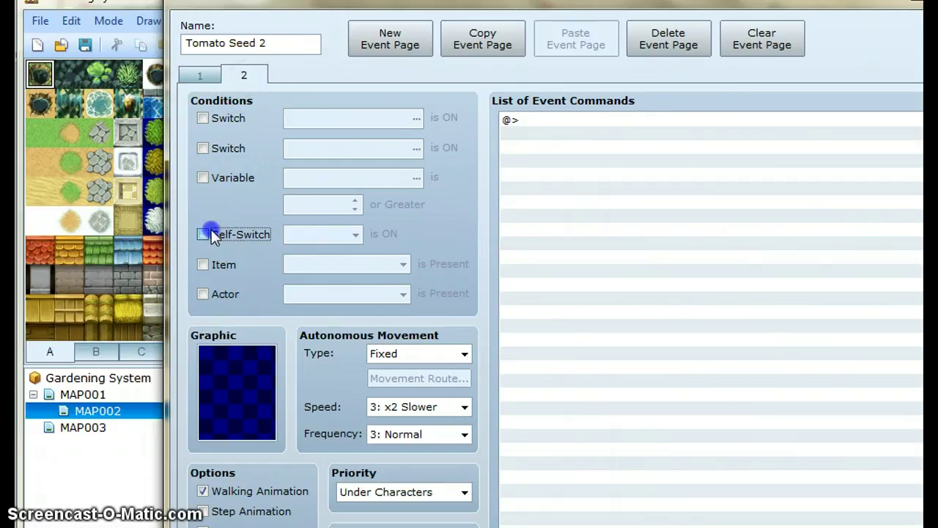
{"action": "left_click", "coordinate": [200, 73]}
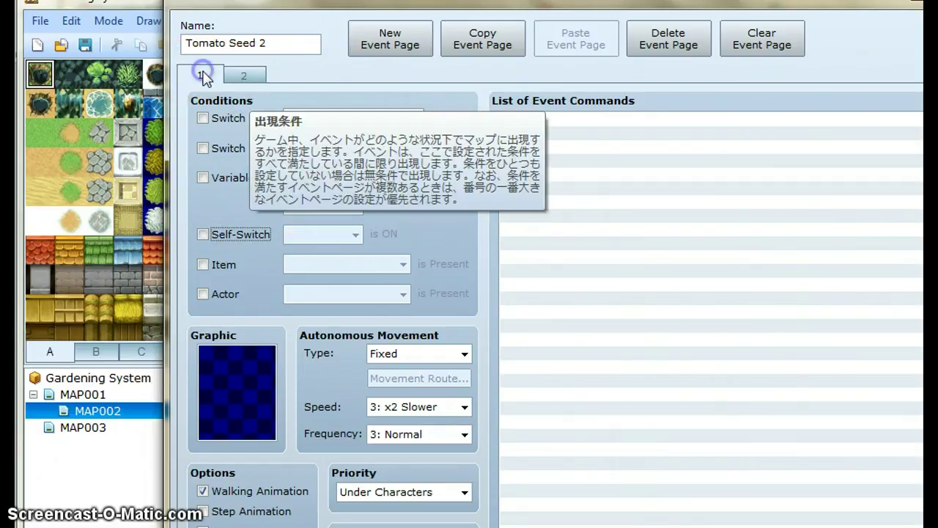
{"action": "left_click", "coordinate": [241, 74]}
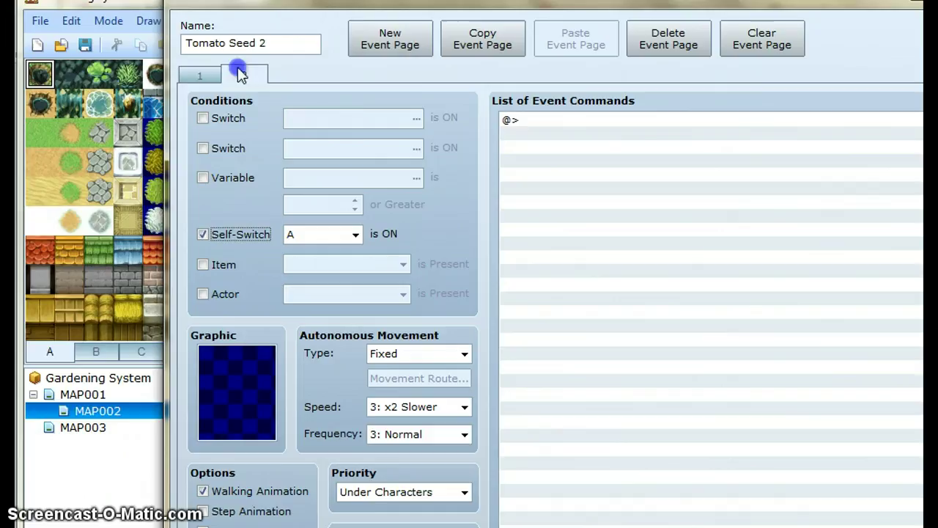
- Set page 1's graphic to the green tomato plant in the first row, eleventh column of the plants sheet
{"action": "left_click", "coordinate": [198, 78]}
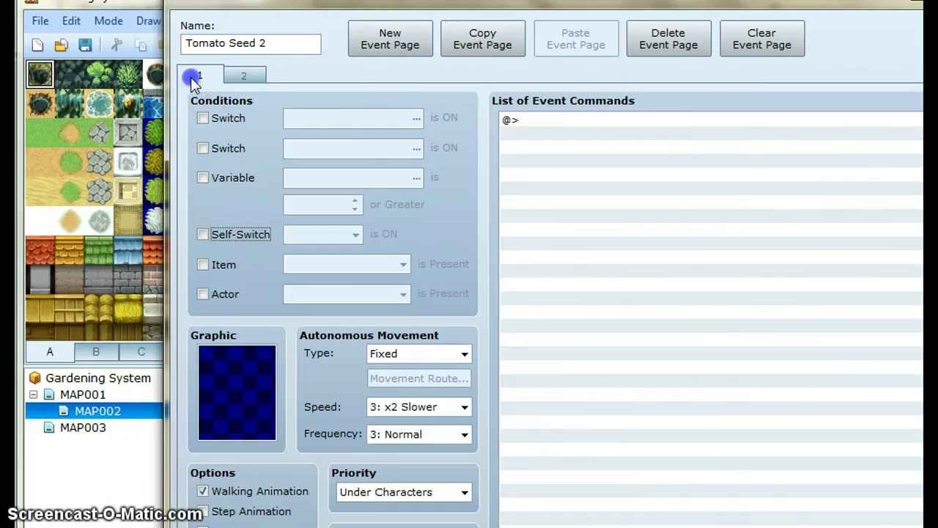
{"action": "double_click", "coordinate": [241, 413]}
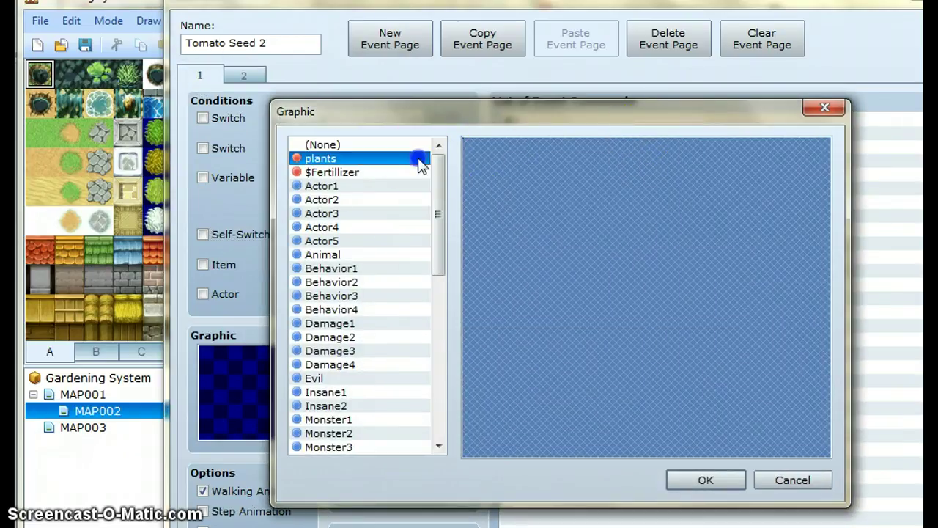
{"action": "left_click", "coordinate": [417, 158]}
{"action": "double_click", "coordinate": [764, 165]}
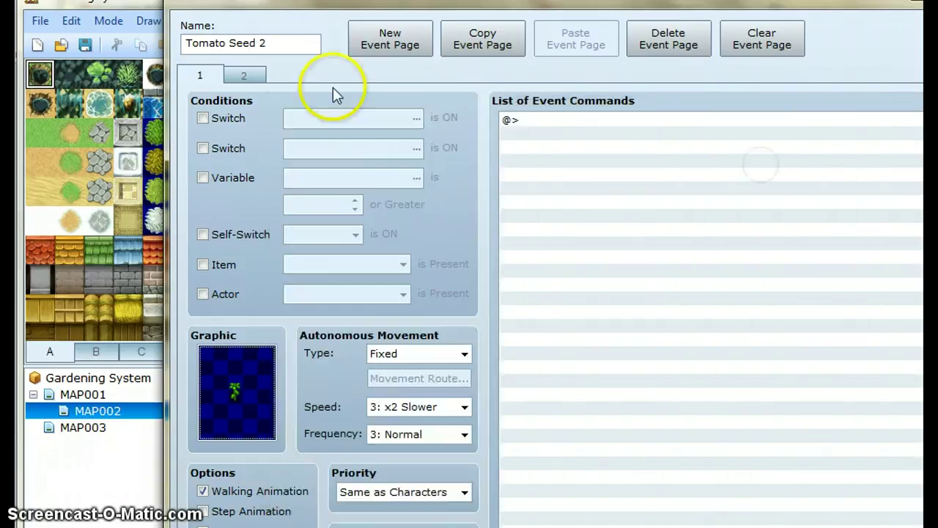
- Set page 2's graphic to the fruiting tomato plant in the first row, twelfth column of the plants sheet and confirm the event
{"action": "left_click", "coordinate": [256, 78]}
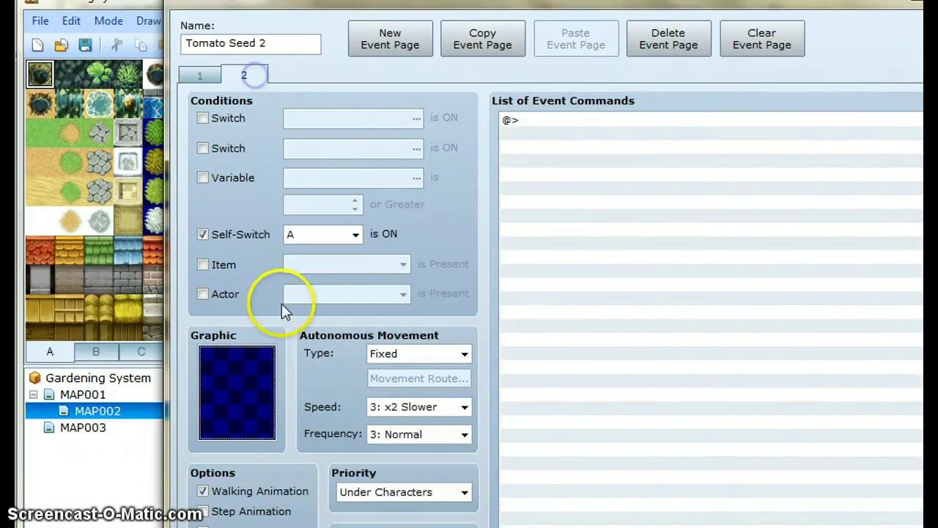
{"action": "double_click", "coordinate": [247, 378]}
{"action": "left_click", "coordinate": [408, 159]}
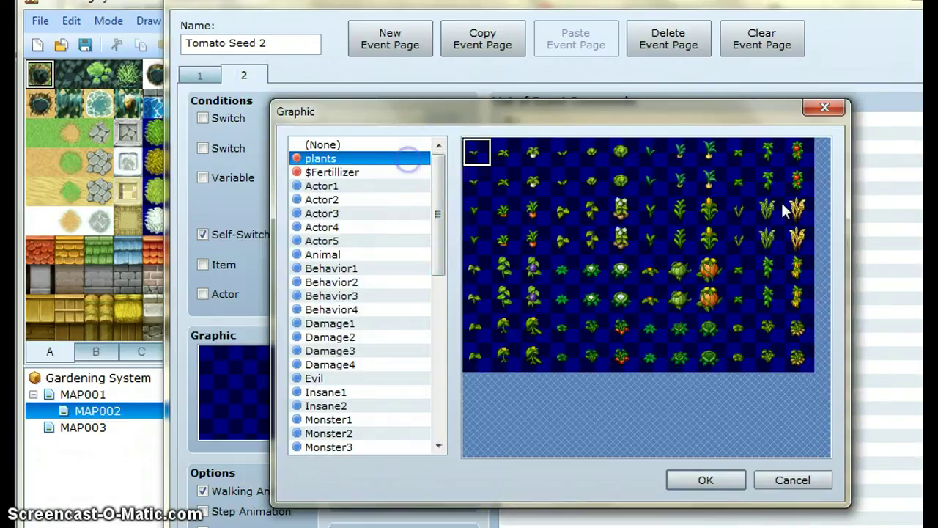
{"action": "double_click", "coordinate": [797, 151]}
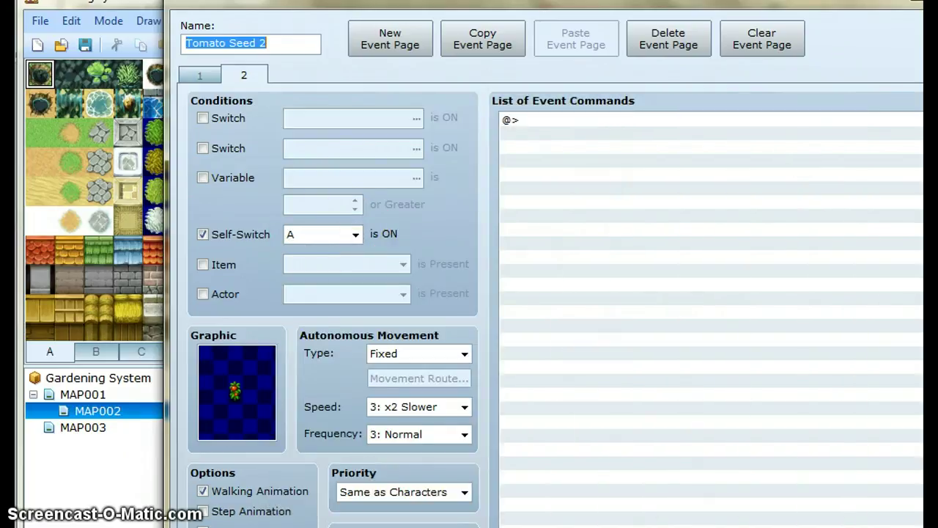
{"action": "left_click", "coordinate": [198, 76]}
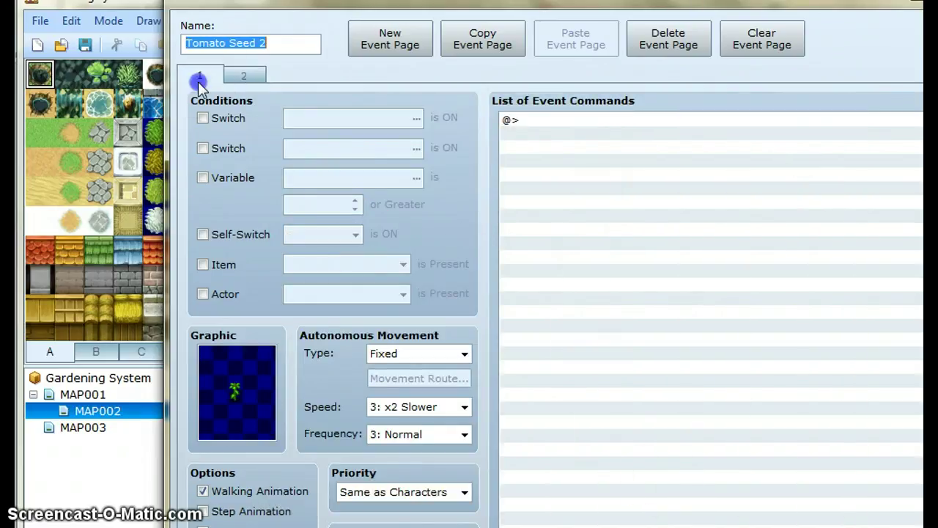
{"action": "left_click", "coordinate": [244, 79]}
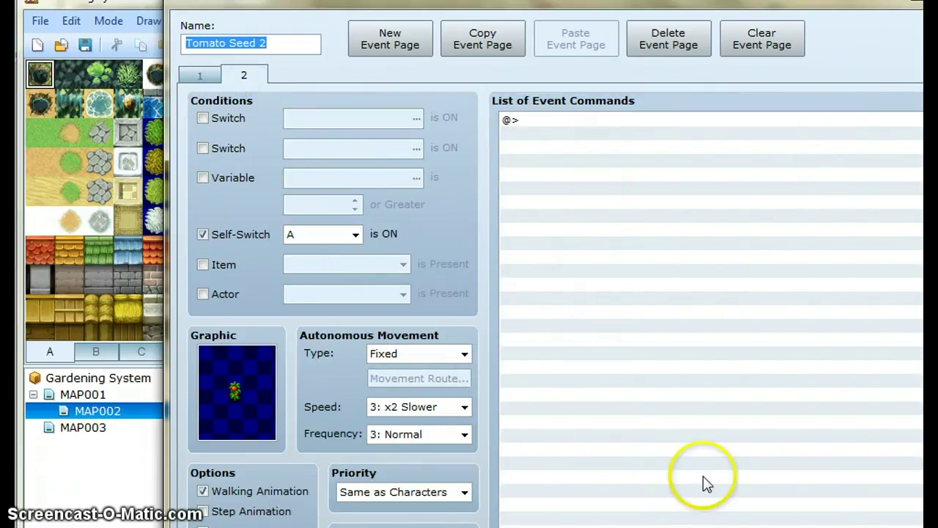
{"action": "key", "text": "Return"}
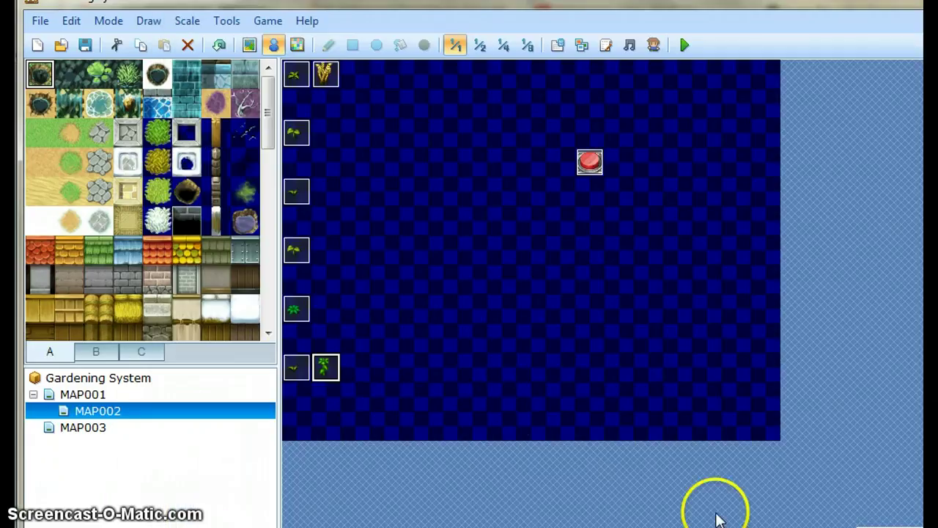
- Check the Tomato Seed 1 event and the Tomato Seed item's notes in the database against each other
{"action": "double_click", "coordinate": [297, 367]}
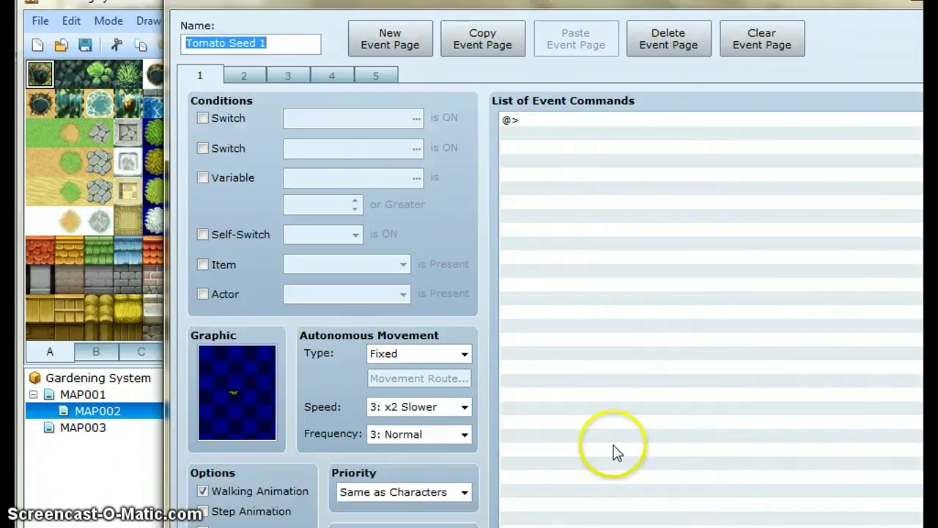
{"action": "key", "text": "Return"}
{"action": "left_click", "coordinate": [557, 46]}
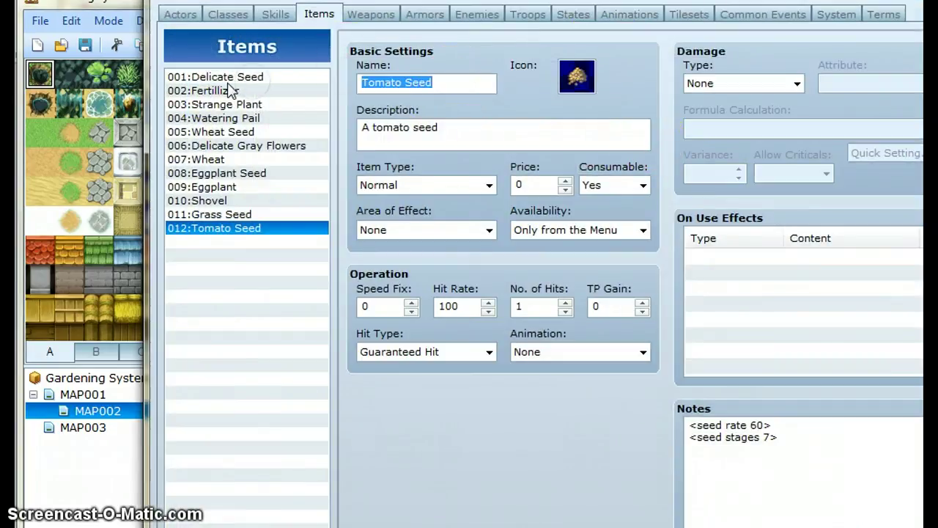
{"action": "key", "text": "Return"}
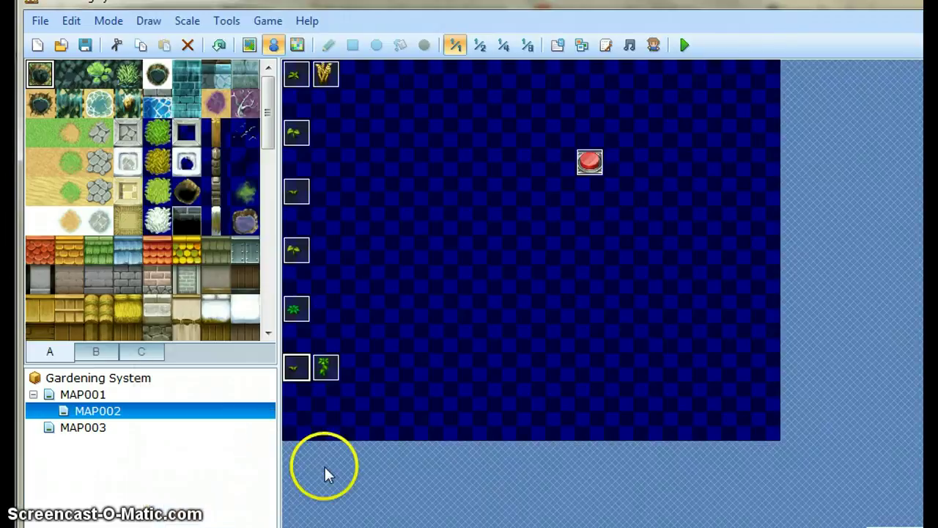
- In MAP001's EV001 event, add a Change Item command that increases Tomato Seed by 1, placed after the Fertillizer command
{"action": "left_click", "coordinate": [141, 396]}
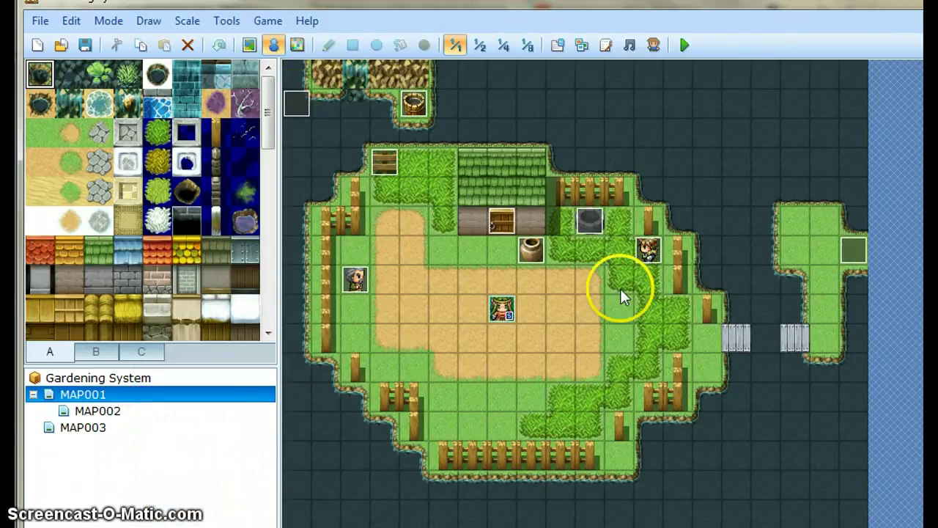
{"action": "double_click", "coordinate": [296, 102]}
{"action": "left_click", "coordinate": [620, 176]}
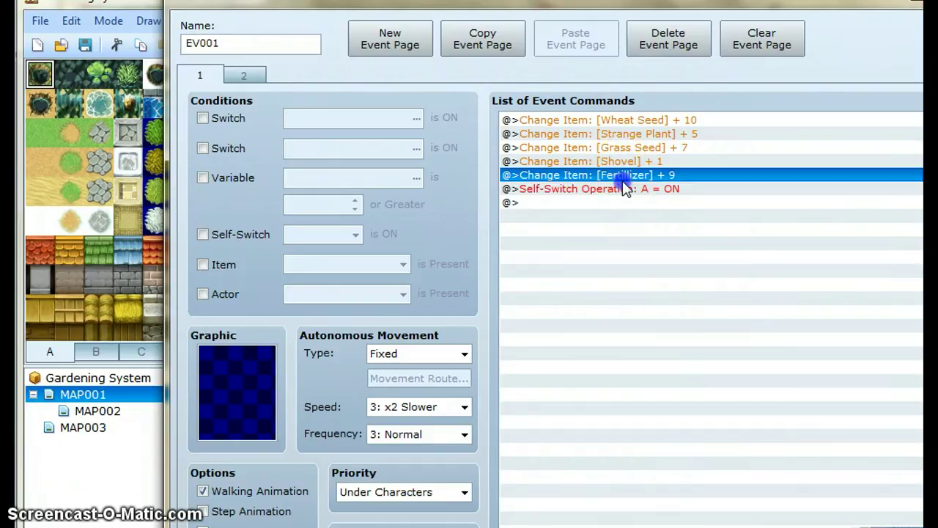
{"action": "key", "text": "Insert"}
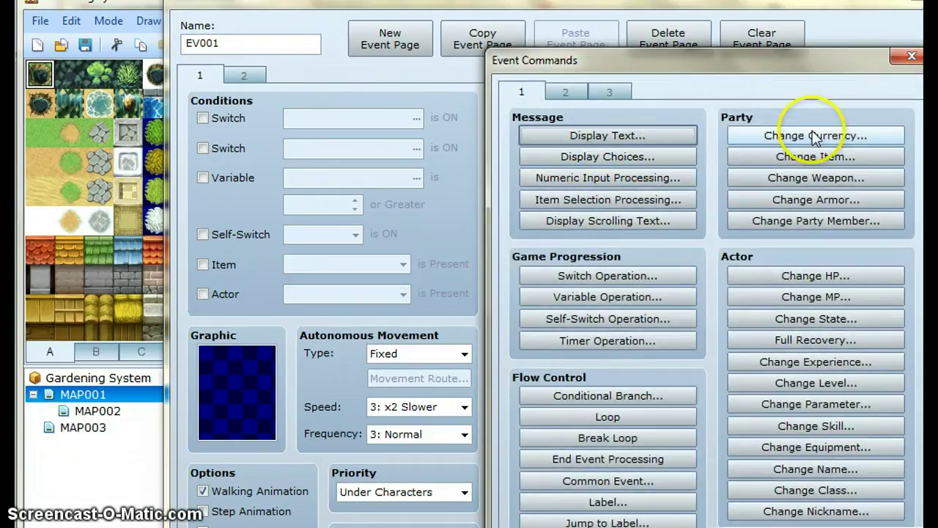
{"action": "left_click", "coordinate": [822, 156]}
{"action": "left_click", "coordinate": [720, 262]}
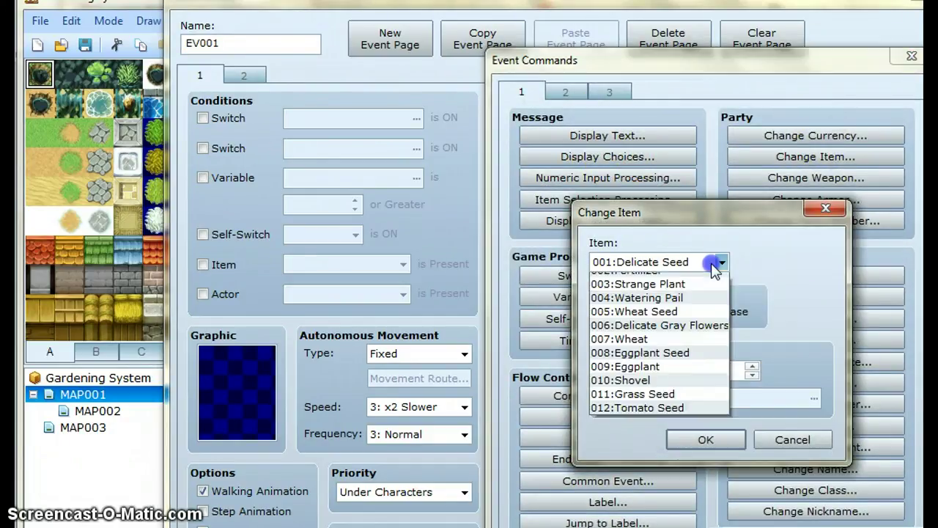
{"action": "left_click", "coordinate": [655, 432]}
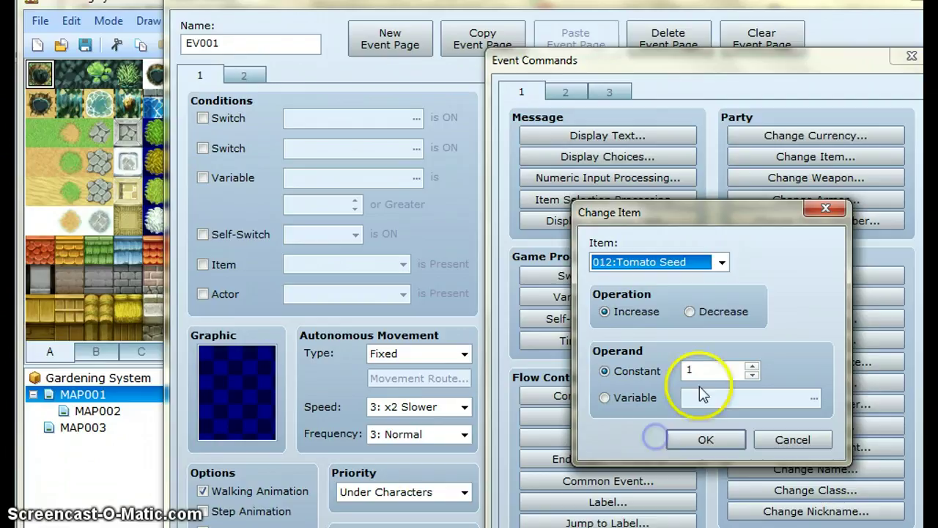
{"action": "left_click", "coordinate": [698, 434]}
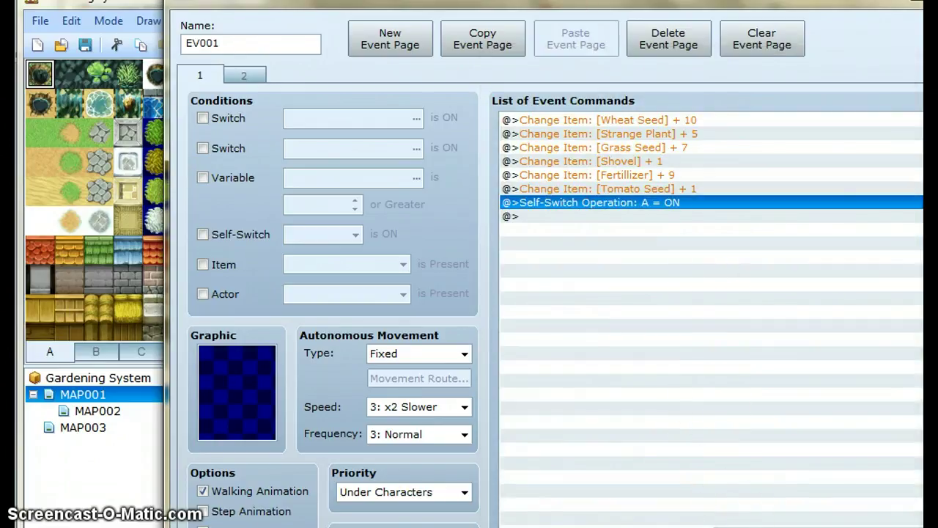
- Set the Tomato Seed amount in EV001's Change Item command to 50 and confirm the event
{"action": "double_click", "coordinate": [669, 188]}
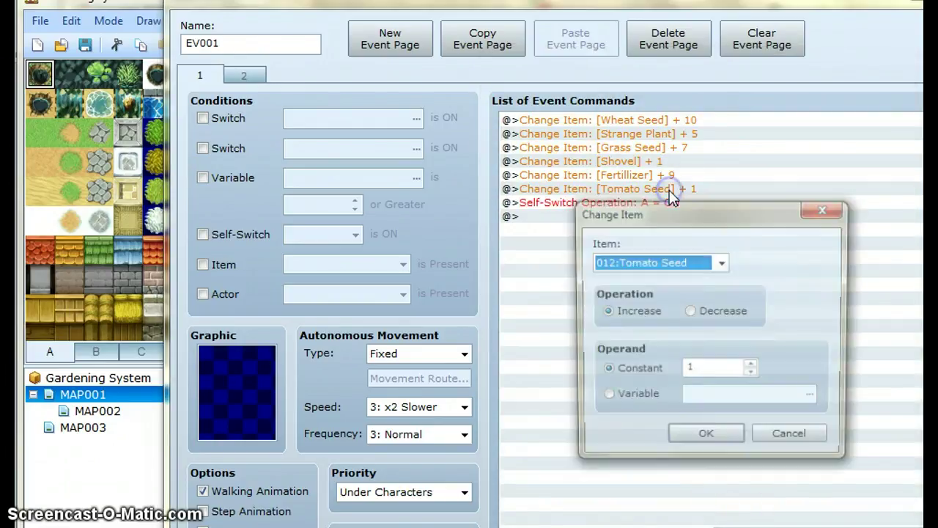
{"action": "left_click", "coordinate": [706, 369]}
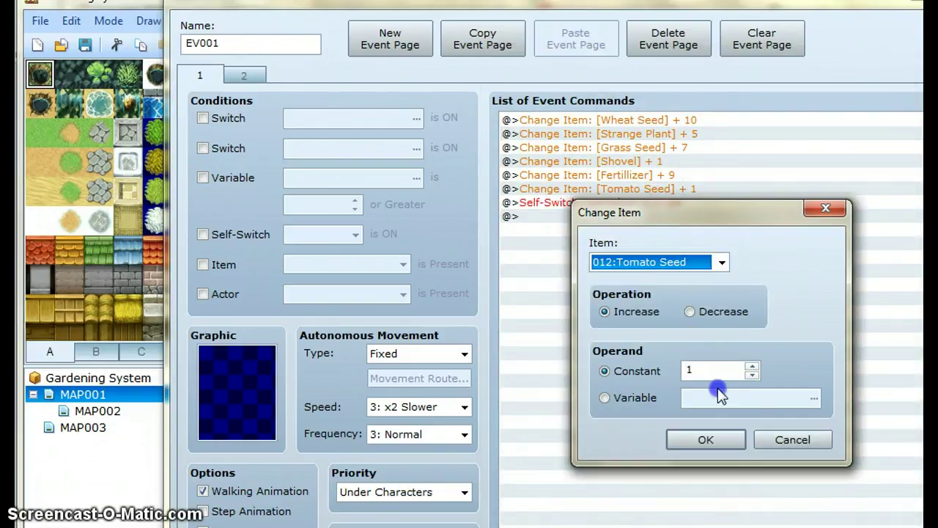
{"action": "double_click", "coordinate": [716, 371]}
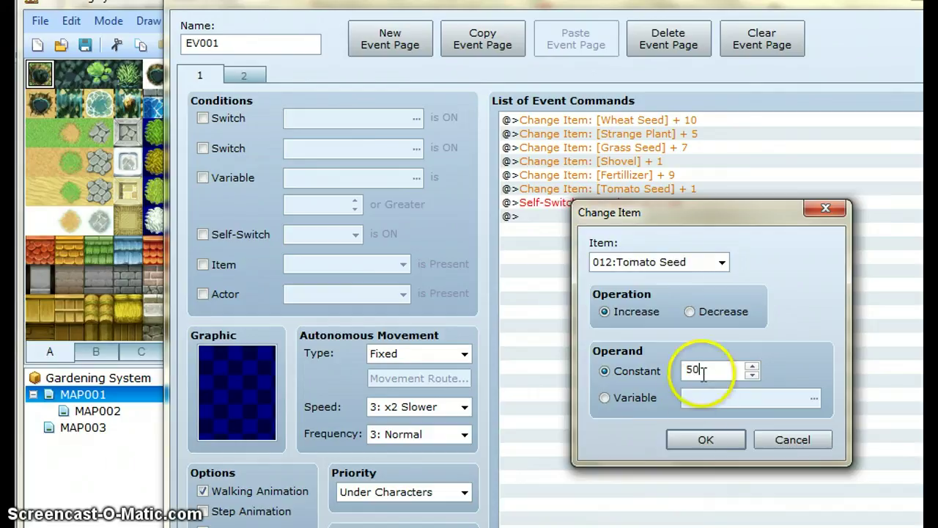
{"action": "left_click", "coordinate": [706, 438]}
{"action": "key", "text": "Return"}
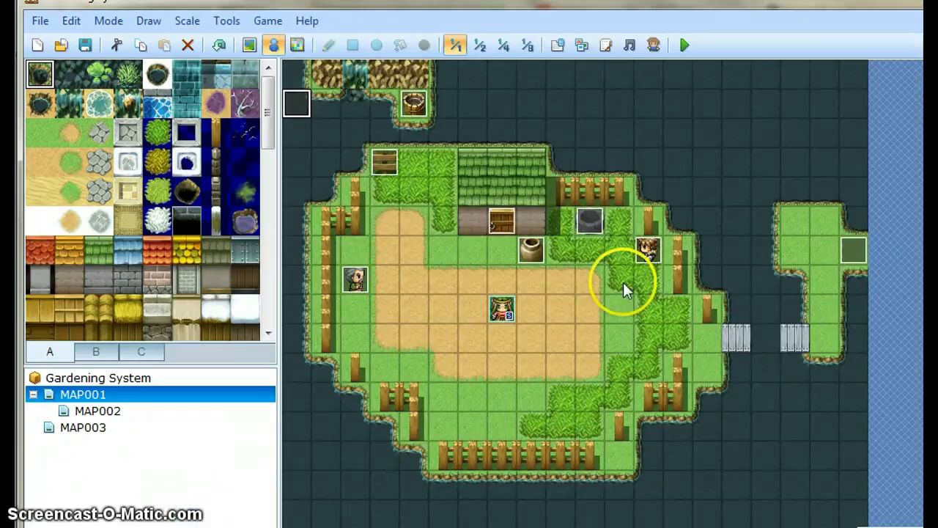
- Start a playtest with a new game and bring up the in-game main menu
{"action": "key", "text": "F12"}
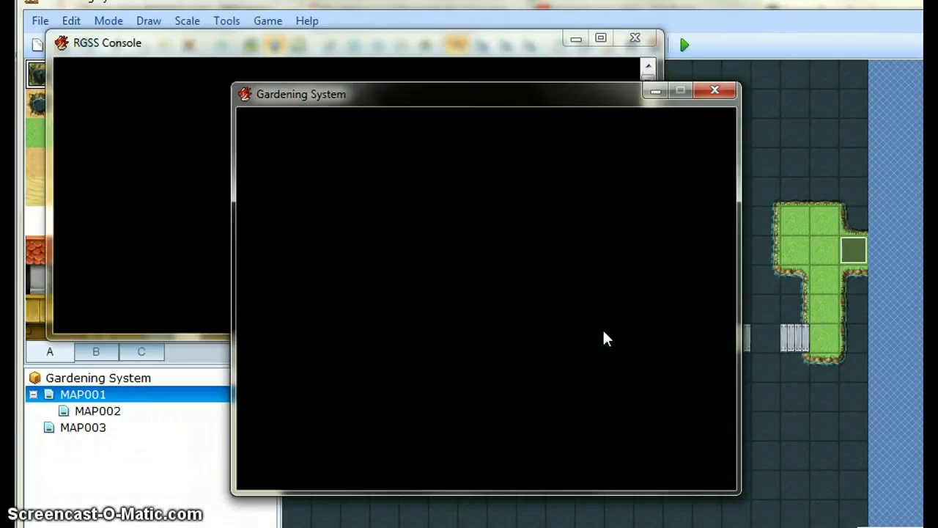
{"action": "key", "text": "Up"}
{"action": "key", "text": "Return"}
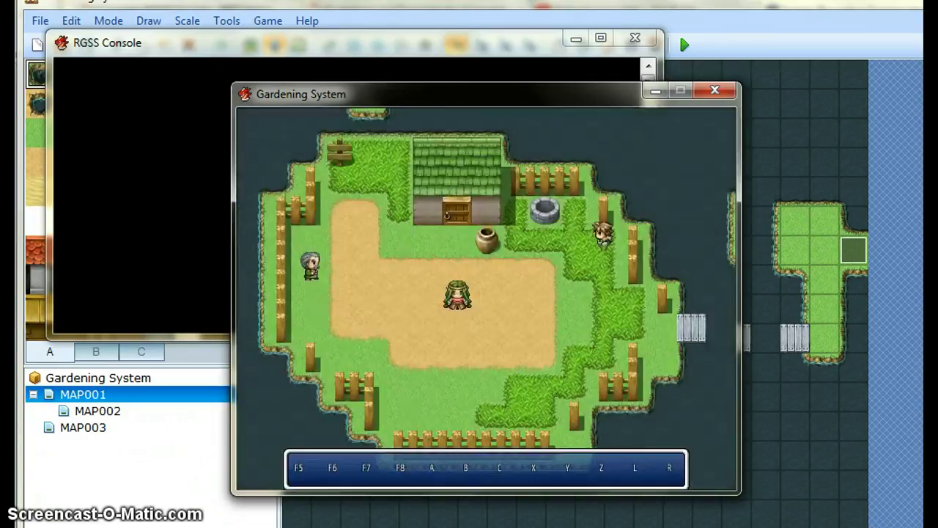
{"action": "key", "text": "Escape"}
{"action": "key", "text": "Return"}
{"action": "key", "text": "Escape"}
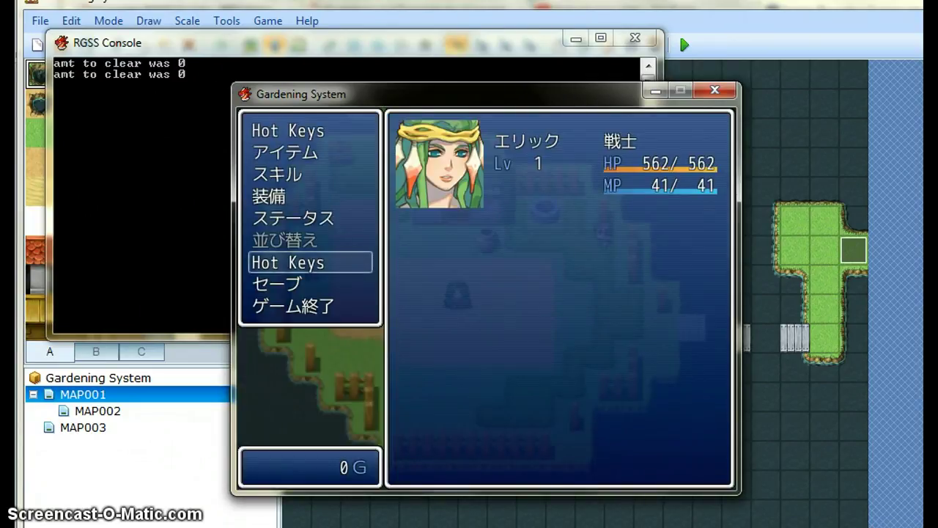
- Use a Tomato Seed from the item inventory to plant it in the sandy plot, then step aside
{"action": "key", "text": "Up"}
{"action": "key", "text": "Up"}
{"action": "key", "text": "Up"}
{"action": "key", "text": "Up"}
{"action": "key", "text": "Up"}
{"action": "key", "text": "Return"}
{"action": "key", "text": "Return"}
{"action": "key", "text": "Down"}
{"action": "key", "text": "Down"}
{"action": "key", "text": "Right"}
{"action": "key", "text": "Return"}
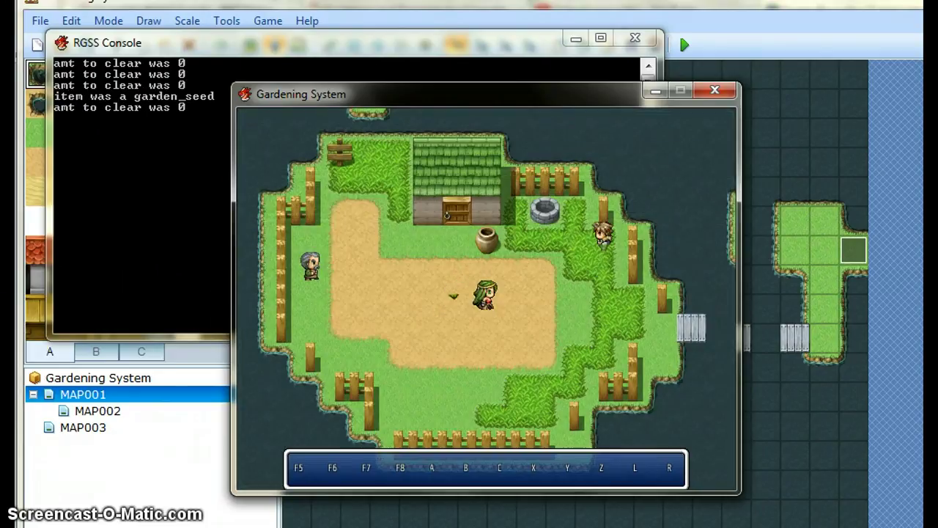
{"action": "key", "text": "Right"}
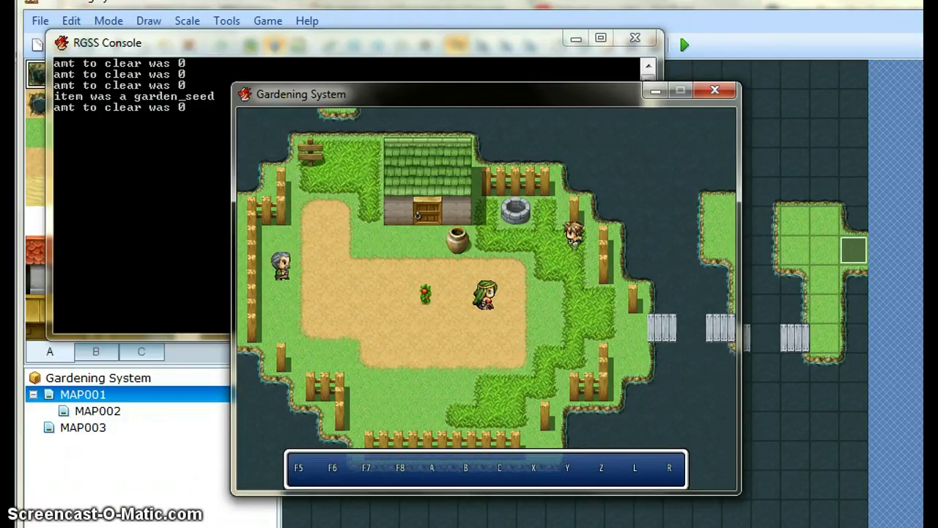
- Walk past the planted tomato to inspect it and move to a free tile lower in the plot
{"action": "key", "text": "Left"}
{"action": "key", "text": "Left"}
{"action": "key", "text": "Left"}
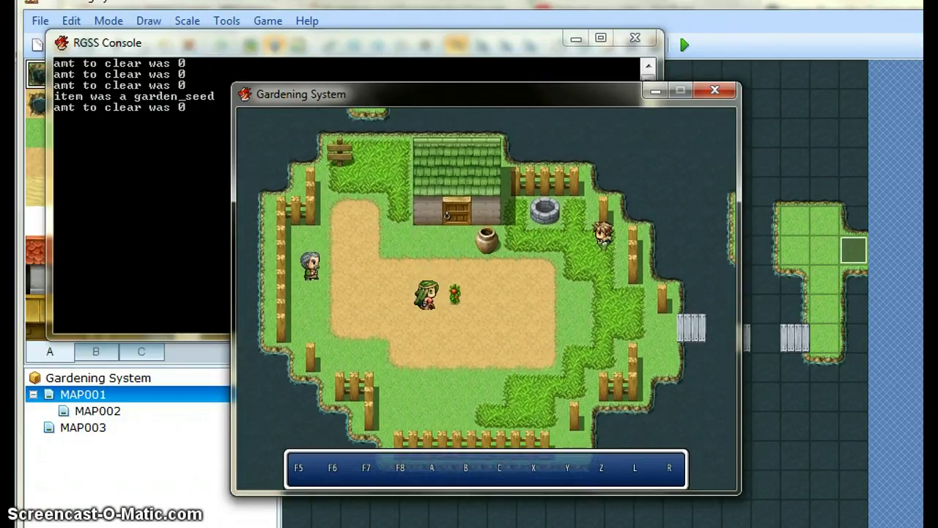
{"action": "key", "text": "Right"}
{"action": "key", "text": "Right"}
{"action": "key", "text": "Right"}
{"action": "key", "text": "Down"}
- Assign the Tomato Seed item to the F5 slot in the Hot Keys menu and return to the map
{"action": "key", "text": "Escape"}
{"action": "key", "text": "Return"}
{"action": "key", "text": "Return"}
{"action": "key", "text": "Right"}
{"action": "key", "text": "Right"}
{"action": "key", "text": "Left"}
{"action": "key", "text": "Left"}
{"action": "key", "text": "Return"}
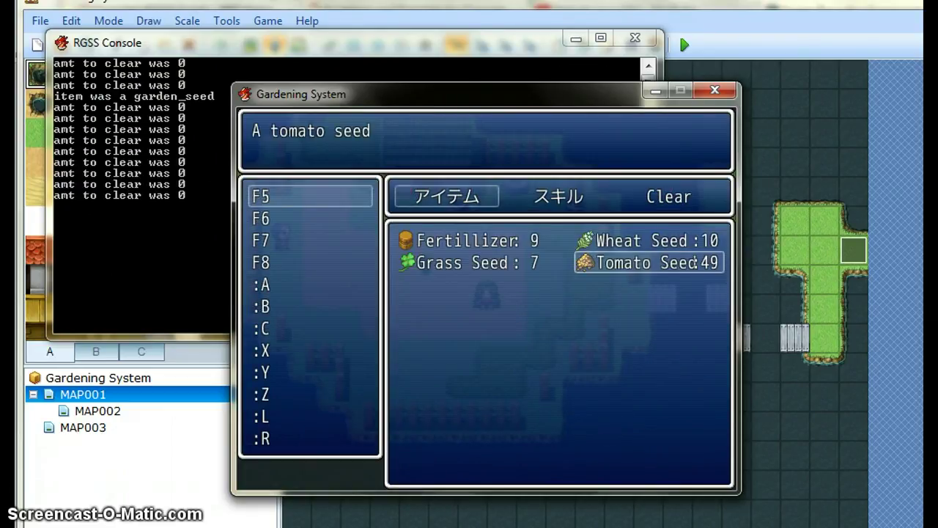
{"action": "key", "text": "Return"}
{"action": "key", "text": "Escape"}
{"action": "key", "text": "Escape"}
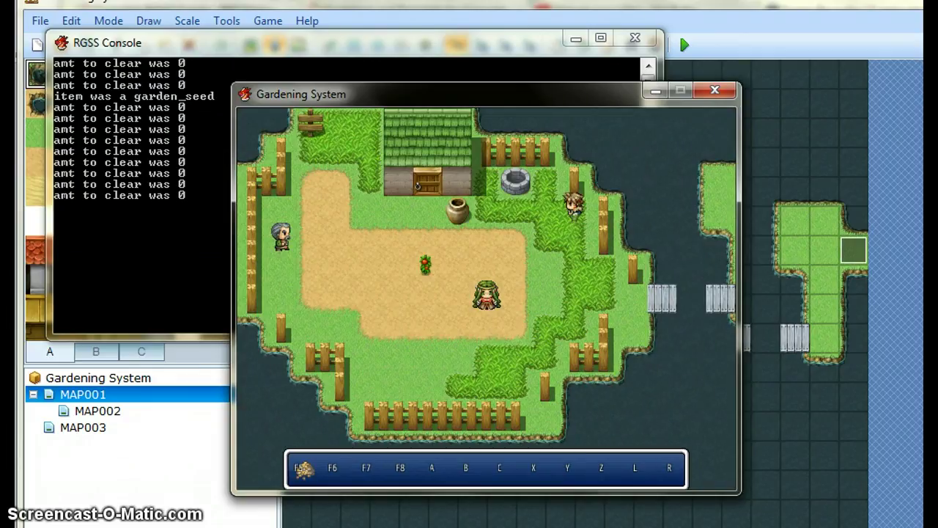
- Plant two more tomato seeds diagonally below the first plant with the F5 item slot and move clear of them
{"action": "key", "text": "F5"}
{"action": "key", "text": "Left"}
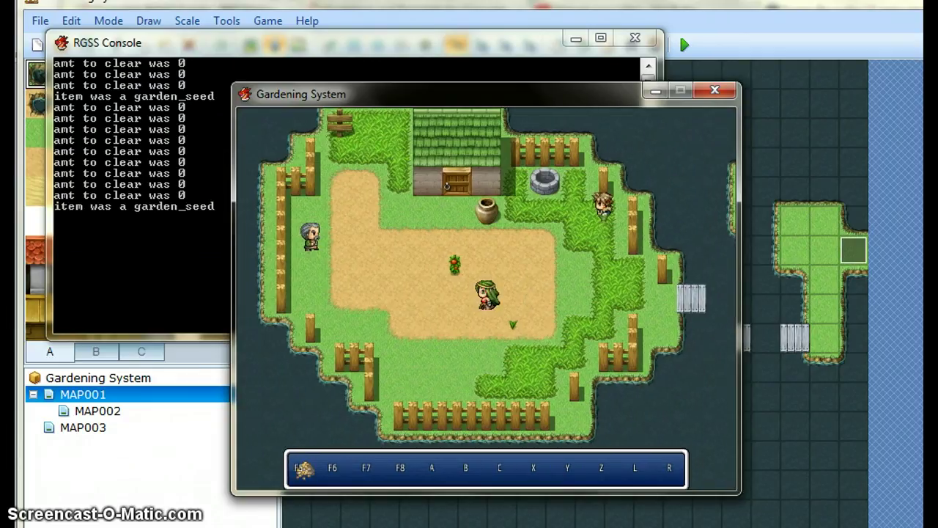
{"action": "key", "text": "F5"}
{"action": "key", "text": "Left"}
{"action": "key", "text": "Left"}
{"action": "key", "text": "Down"}
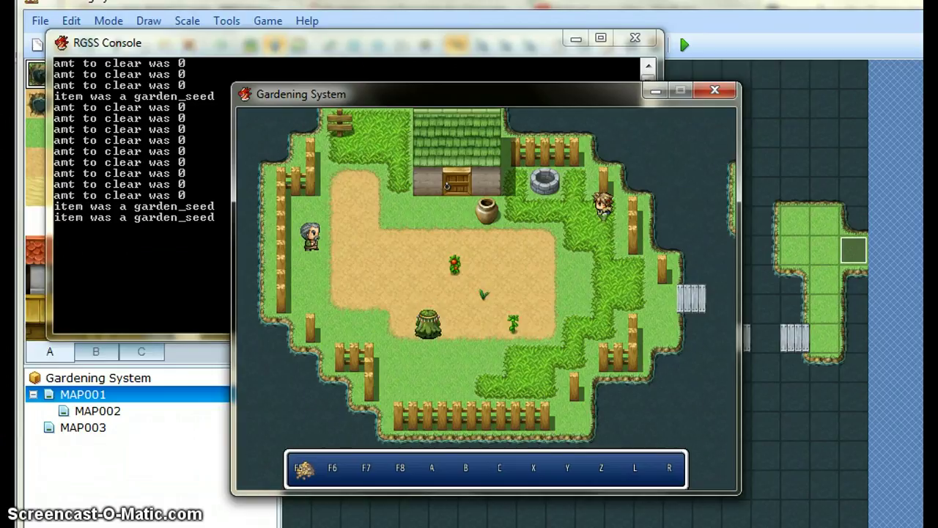
- Walk around the sandy plot and examine how the three tomato plants grow through their stages
{"action": "key", "text": "Left"}
{"action": "key", "text": "Up"}
{"action": "key", "text": "Up"}
{"action": "key", "text": "Up"}
{"action": "key", "text": "Right"}
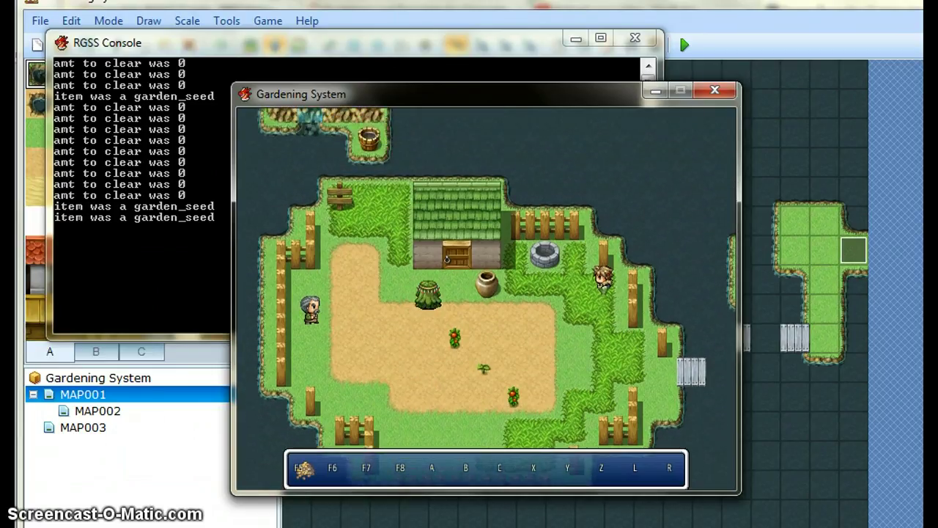
{"action": "key", "text": "Down"}
{"action": "key", "text": "Right"}
{"action": "key", "text": "Right"}
{"action": "key", "text": "Right"}
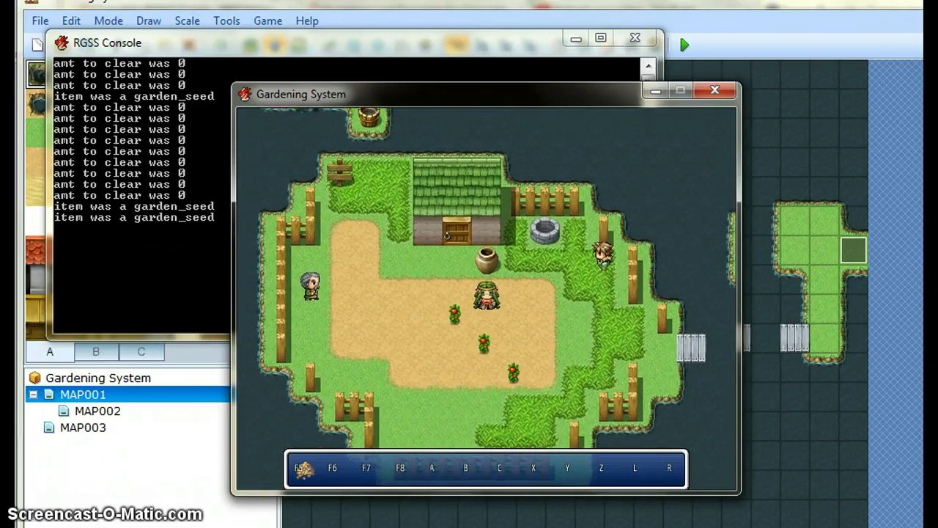
{"action": "key", "text": "Down"}
{"action": "key", "text": "Right"}
{"action": "key", "text": "Down"}
{"action": "key", "text": "Left"}
{"action": "key", "text": "Left"}
{"action": "key", "text": "Left"}
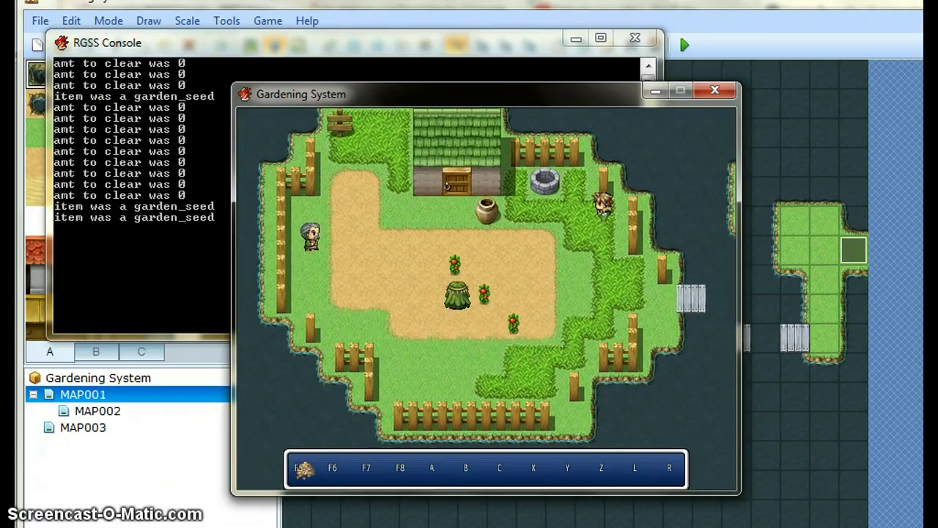
{"action": "key", "text": "Up"}
{"action": "key", "text": "Up"}
{"action": "key", "text": "Down"}
{"action": "key", "text": "Right"}
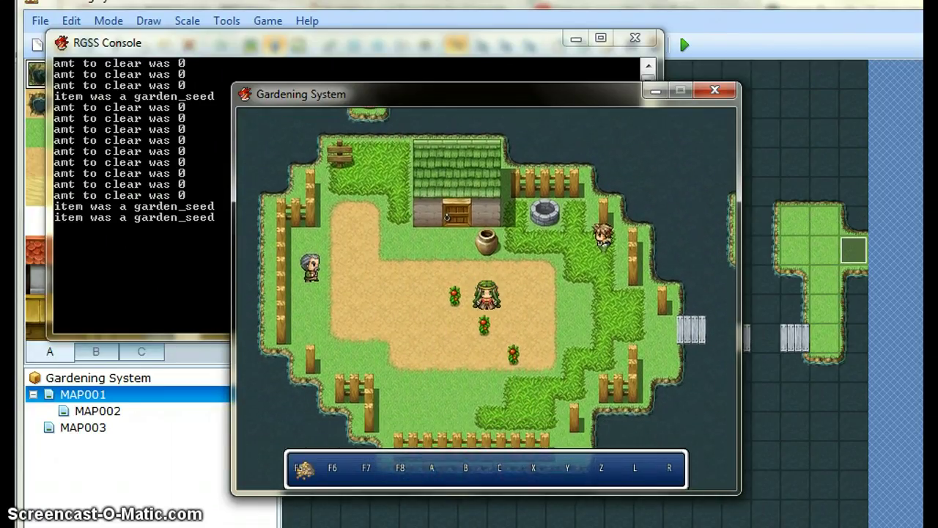
{"action": "key", "text": "Down"}
{"action": "key", "text": "Right"}
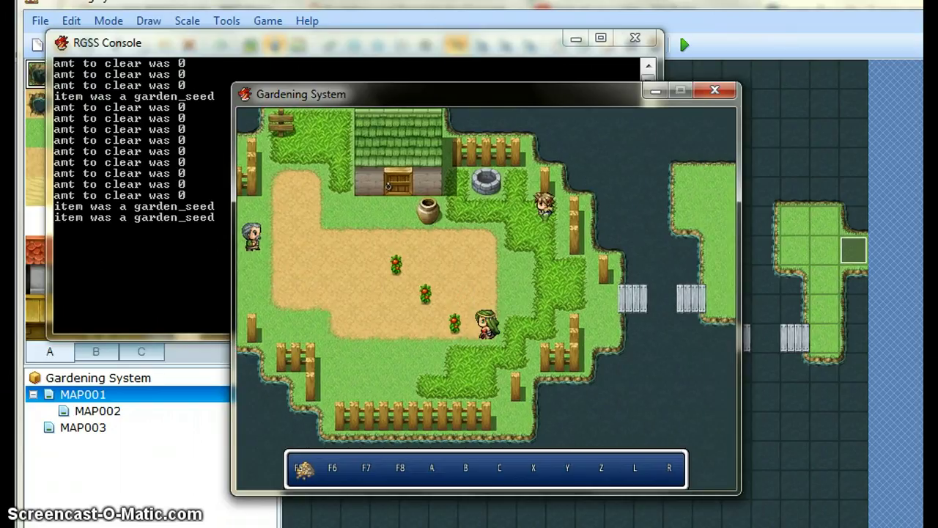